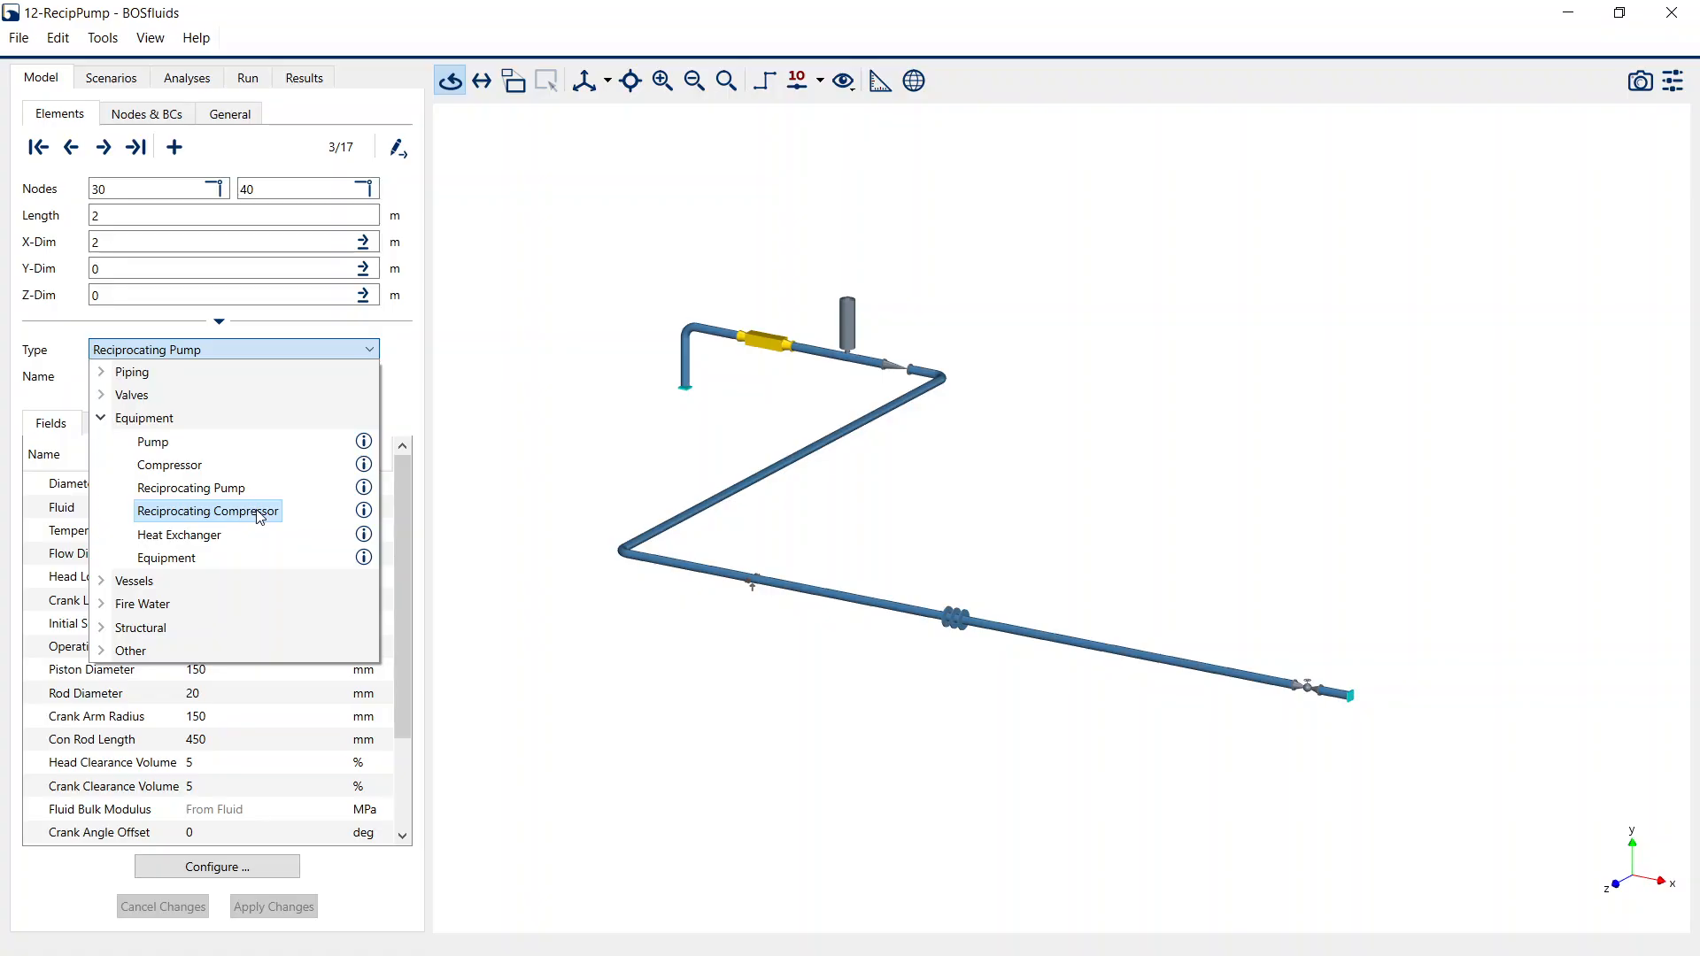
Step: Review the reciprocating pump's element fields, including the transient Speed Curve setting
click(327, 355)
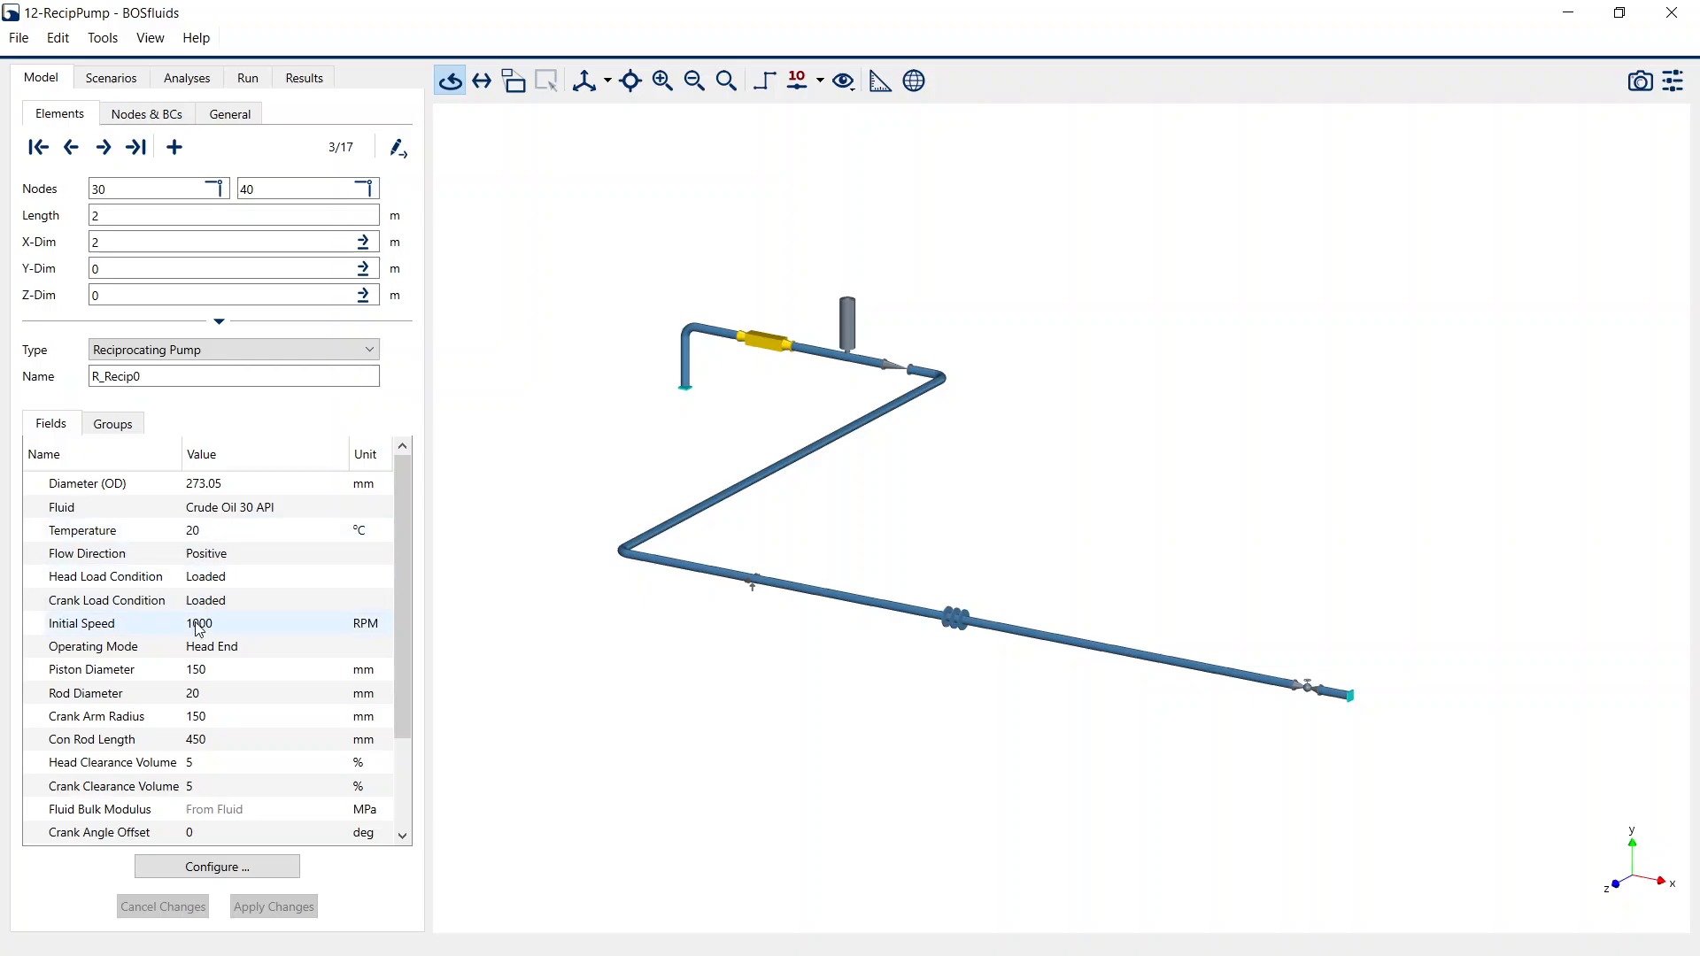
scroll(232, 633, down, 1)
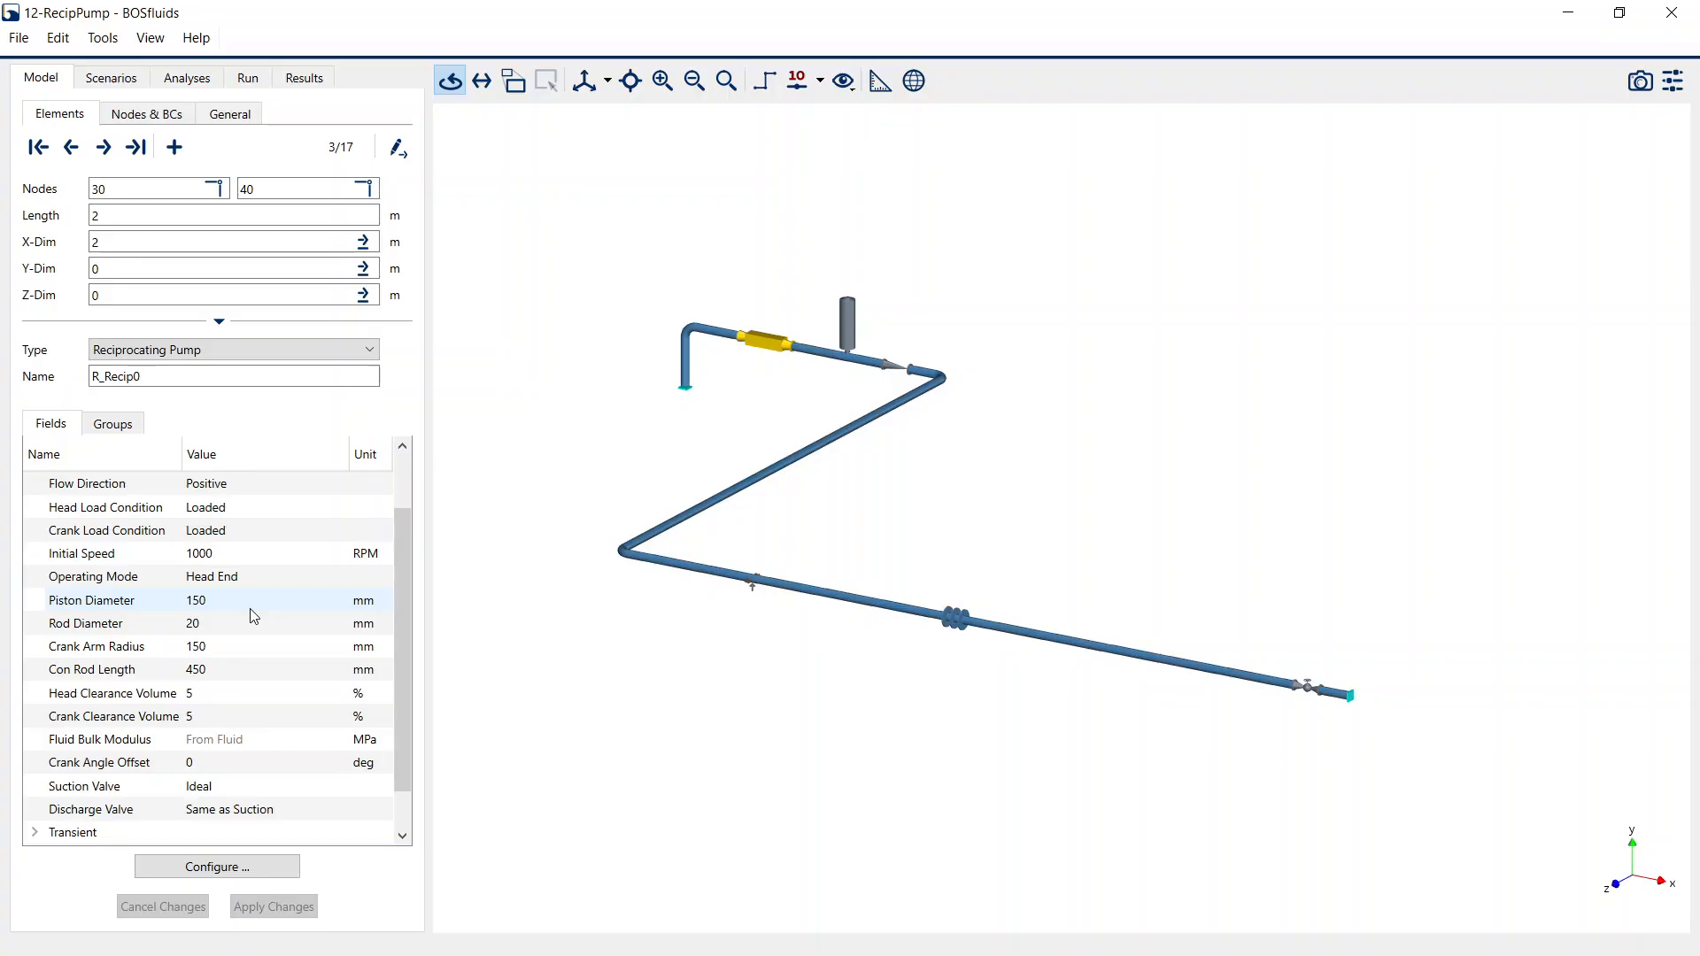
scroll(239, 586, down, 1)
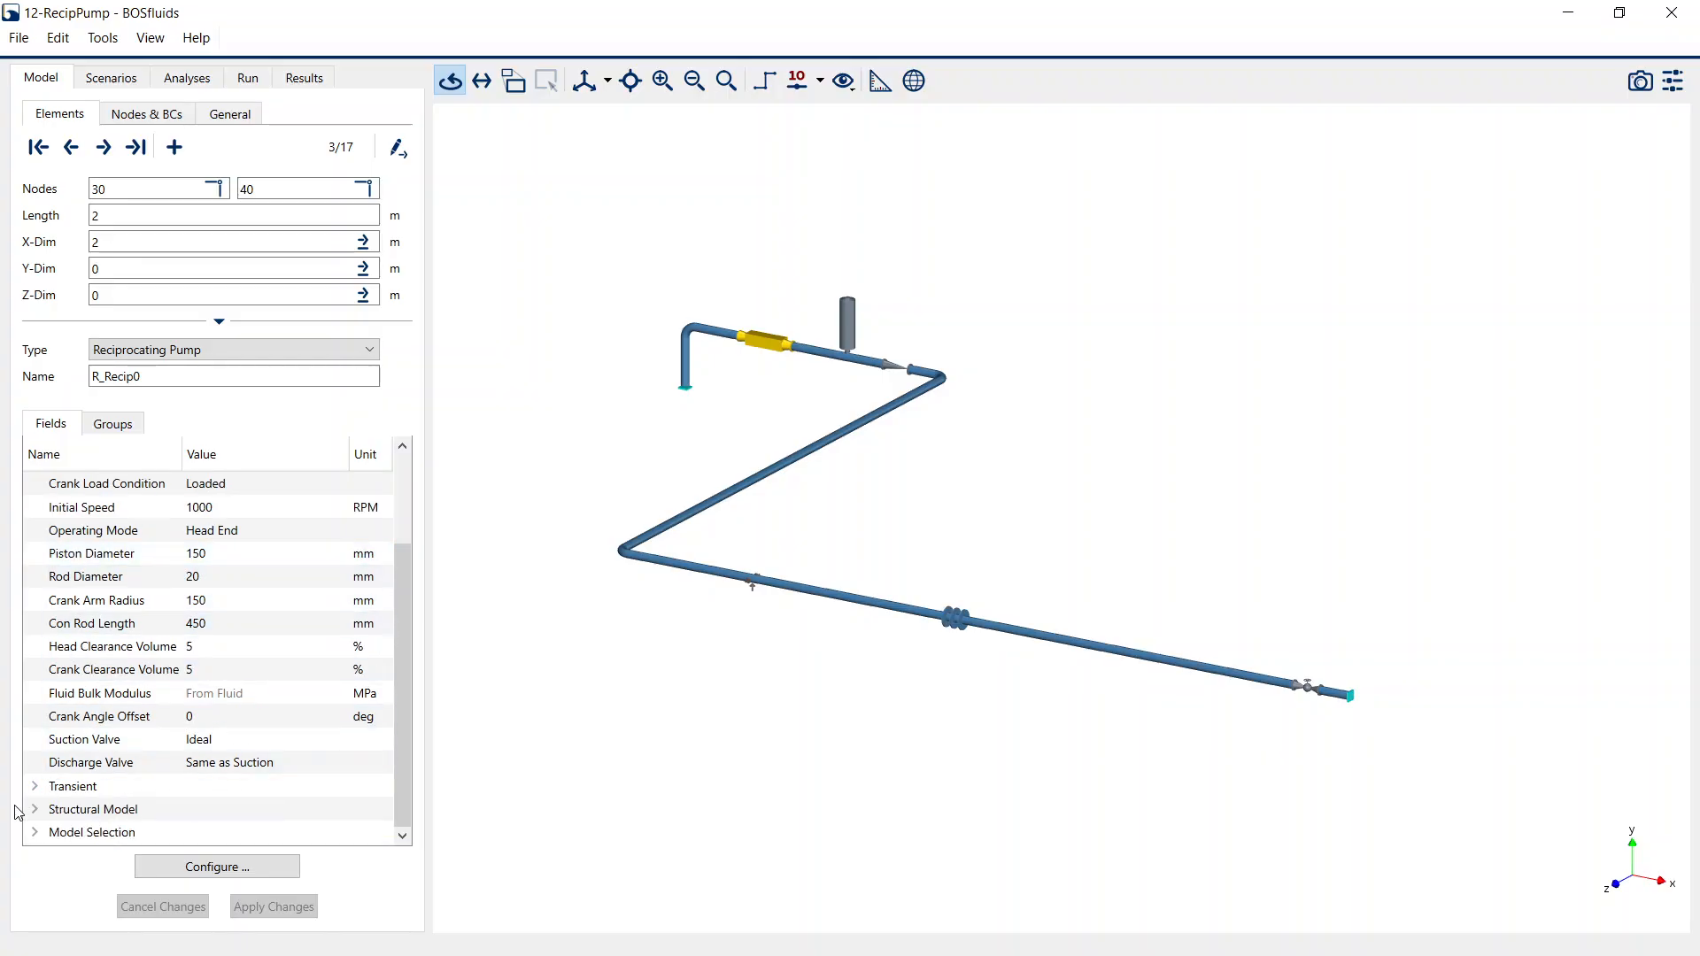
scroll(250, 692, up, 2)
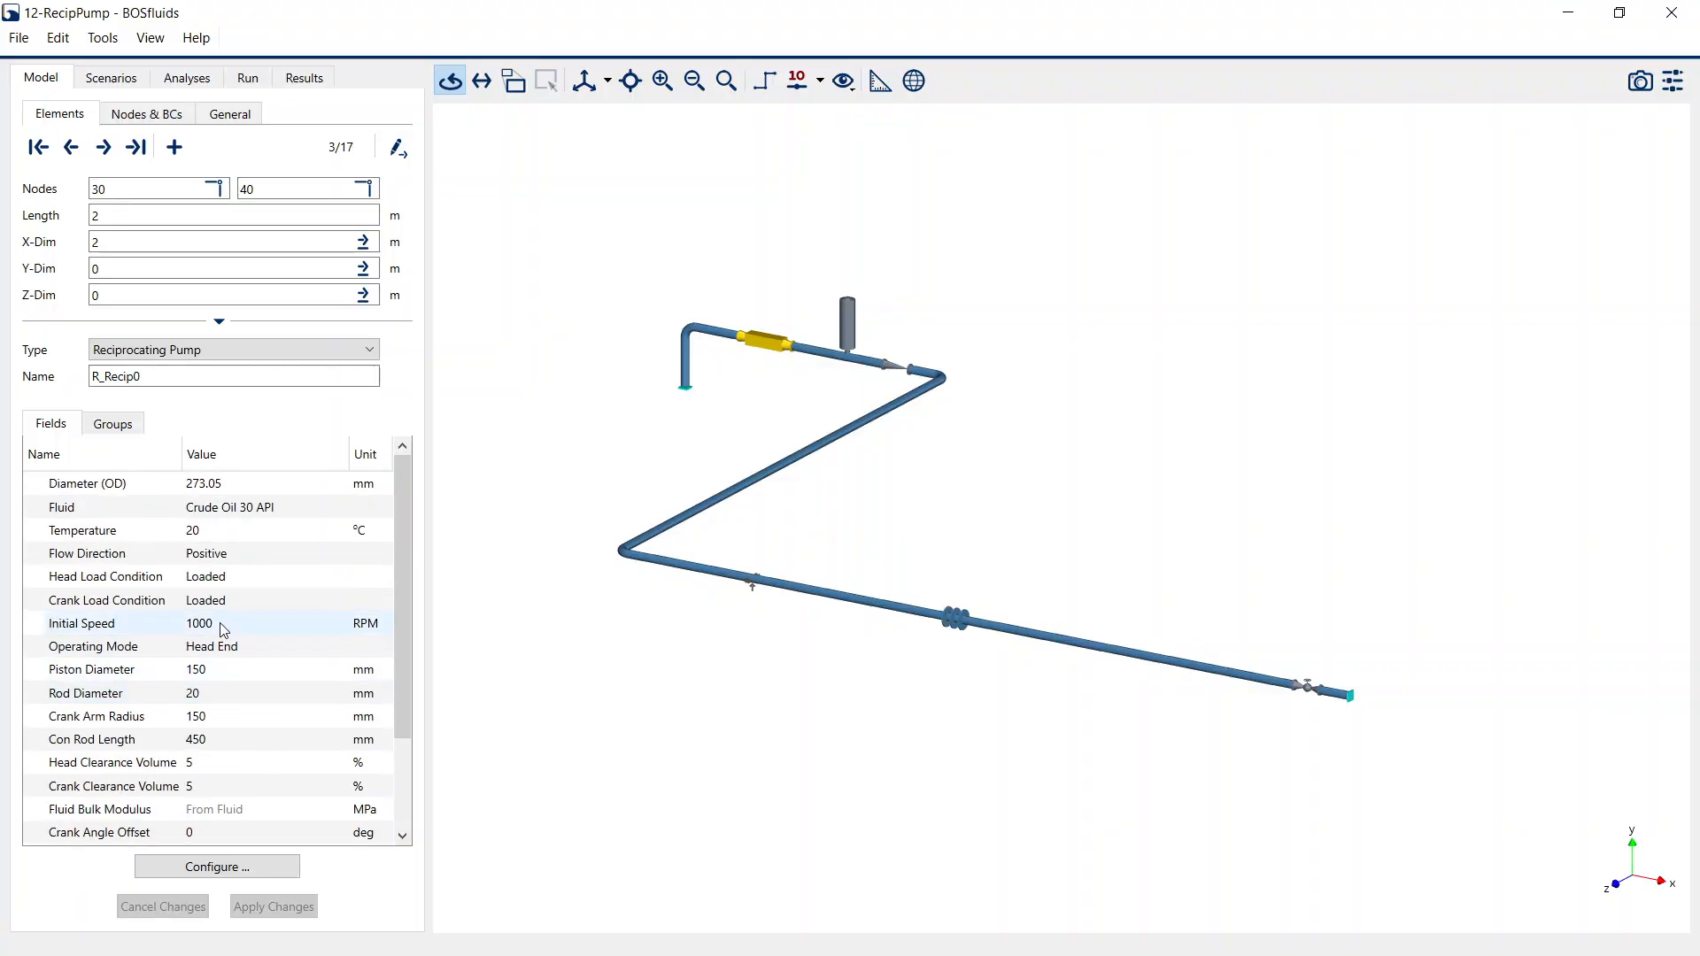
scroll(223, 627, down, 2)
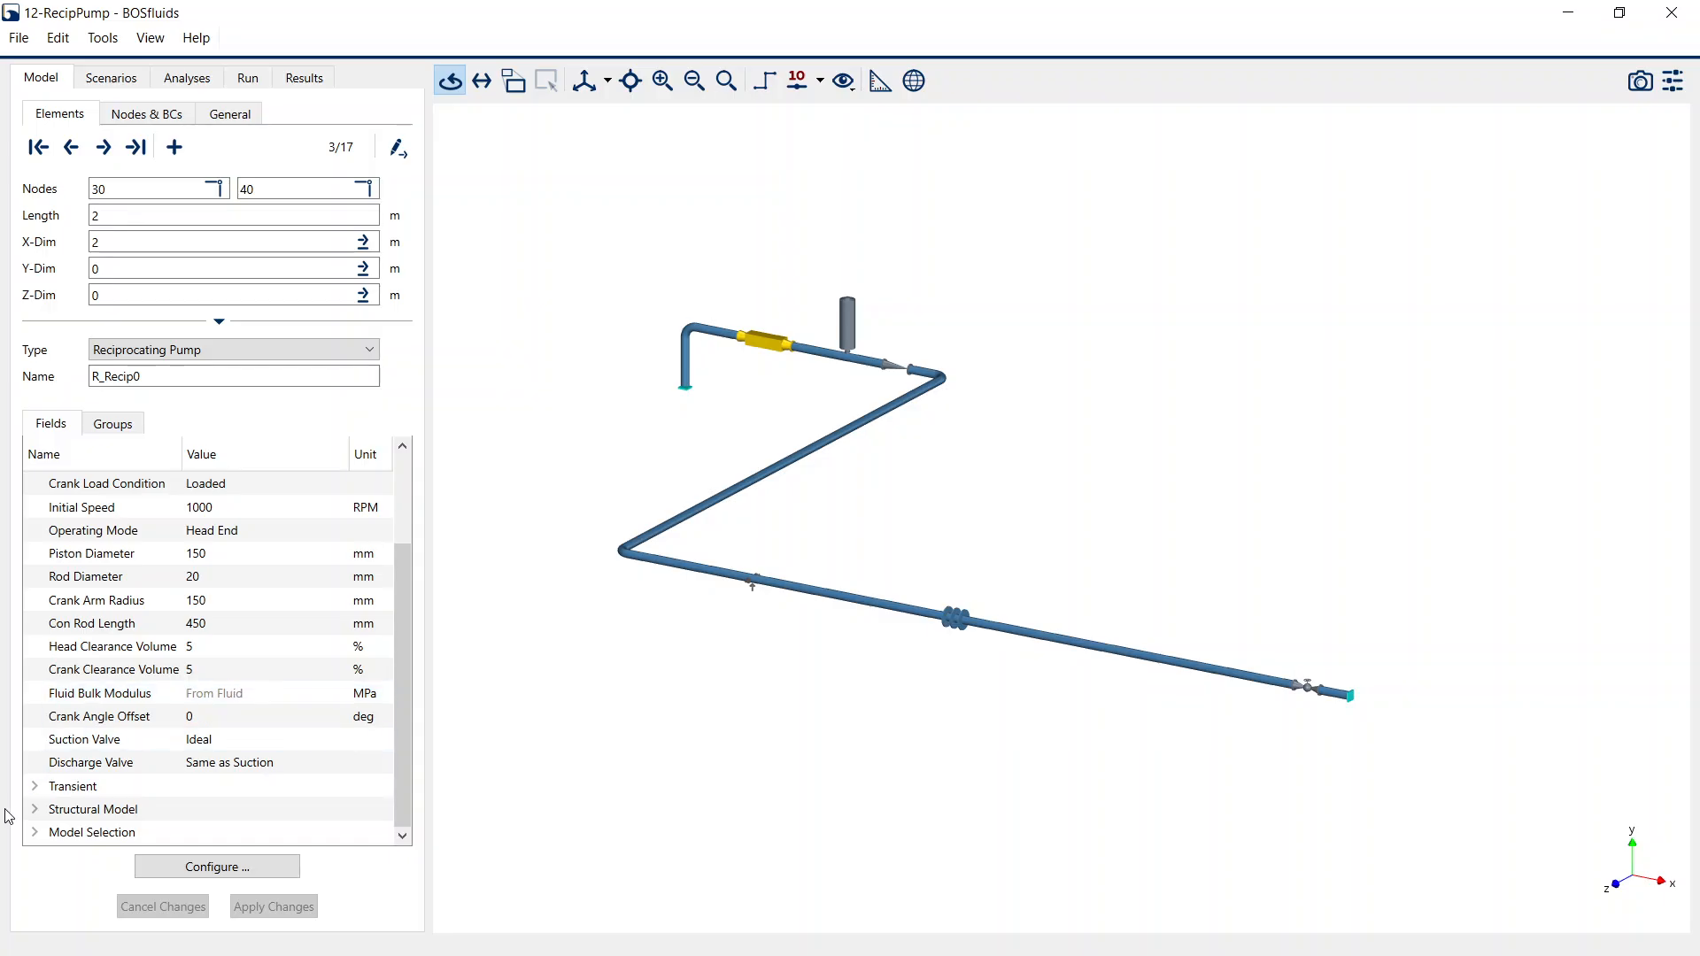
click(34, 786)
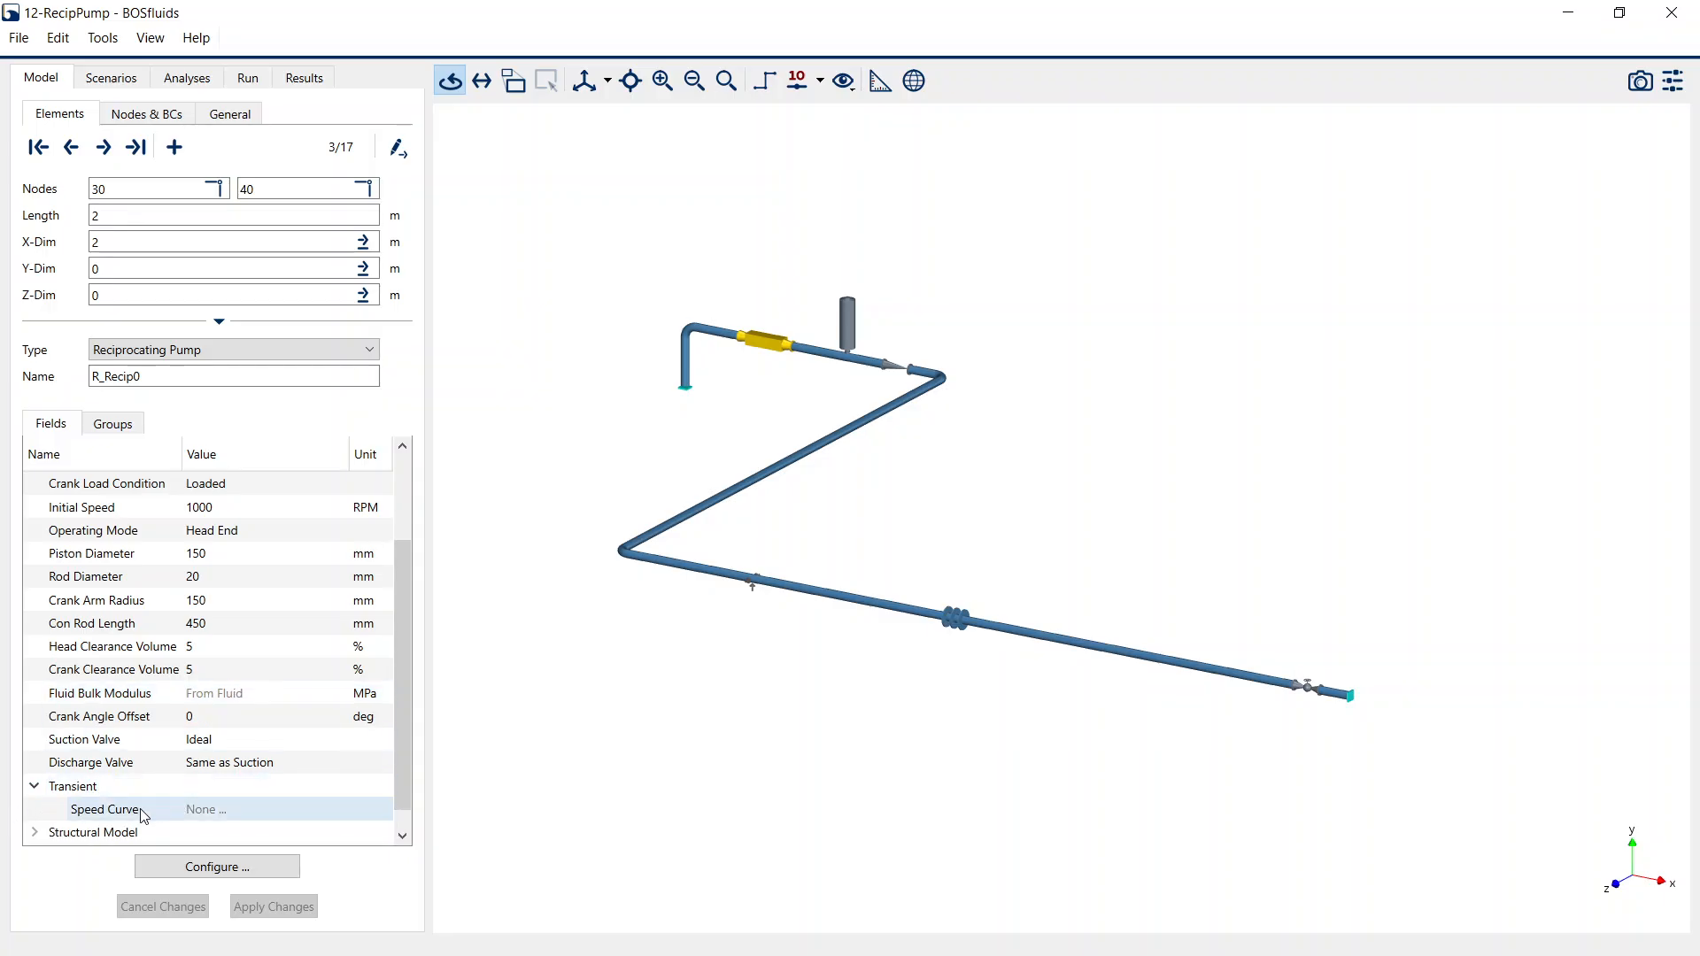
click(142, 811)
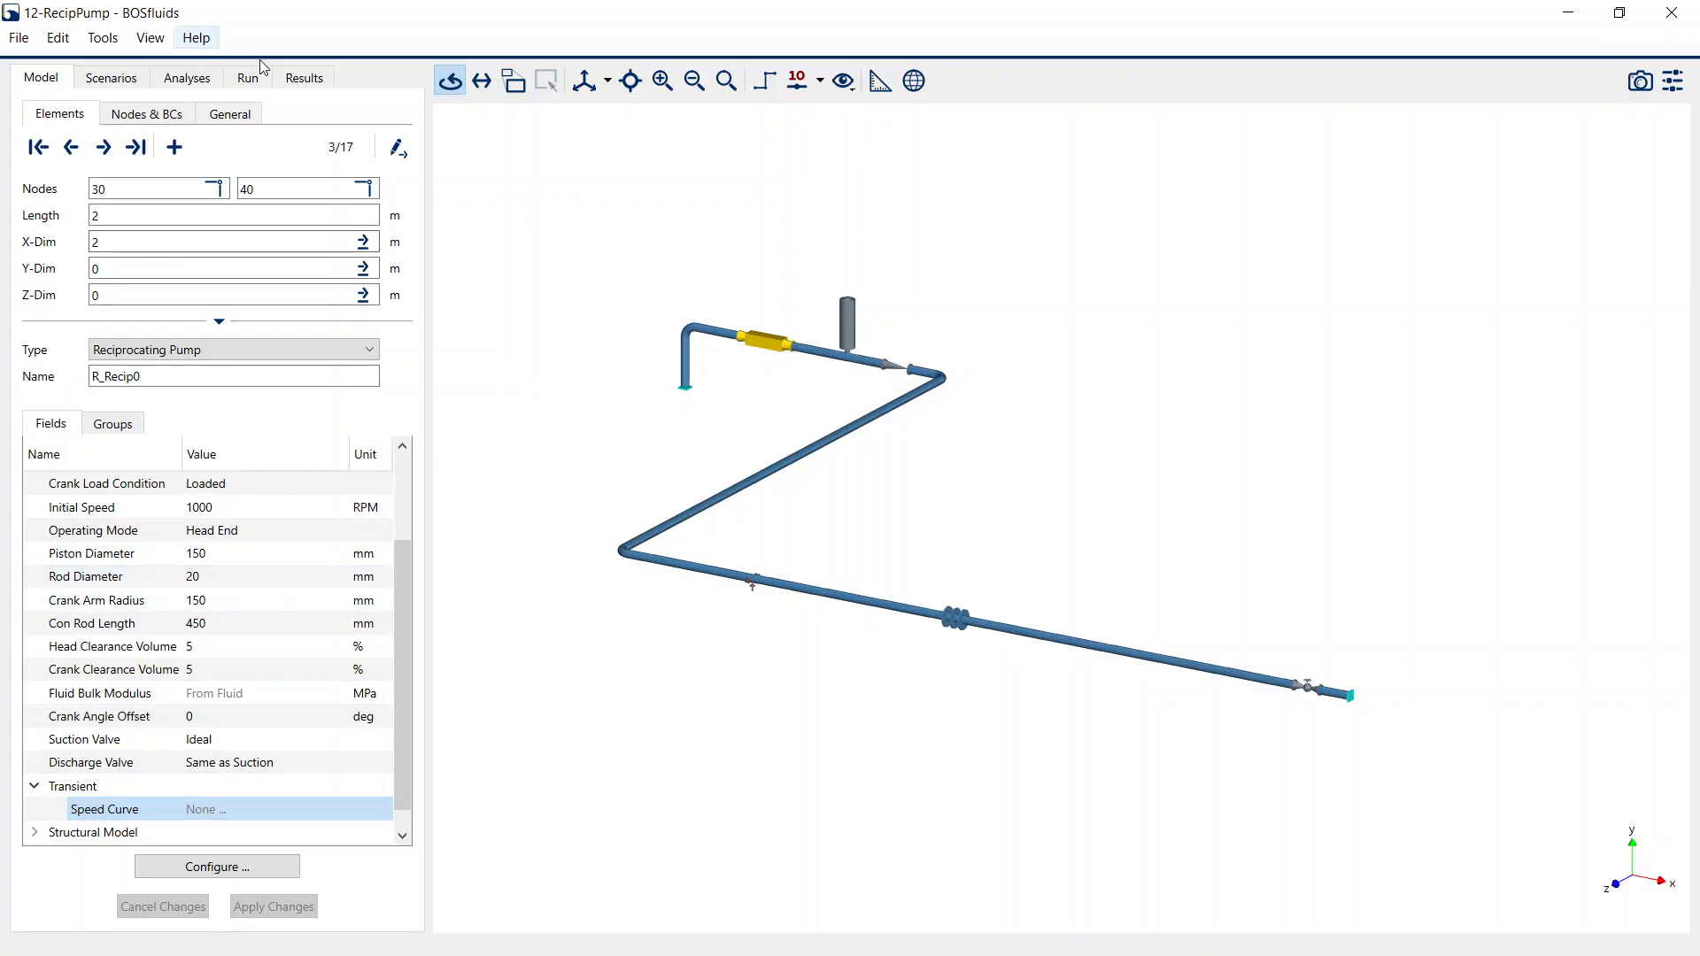
Step: Examine the pump's Discharge Flow Rate over about the first 7 seconds of the transient start-up results in a separate time plot
click(310, 82)
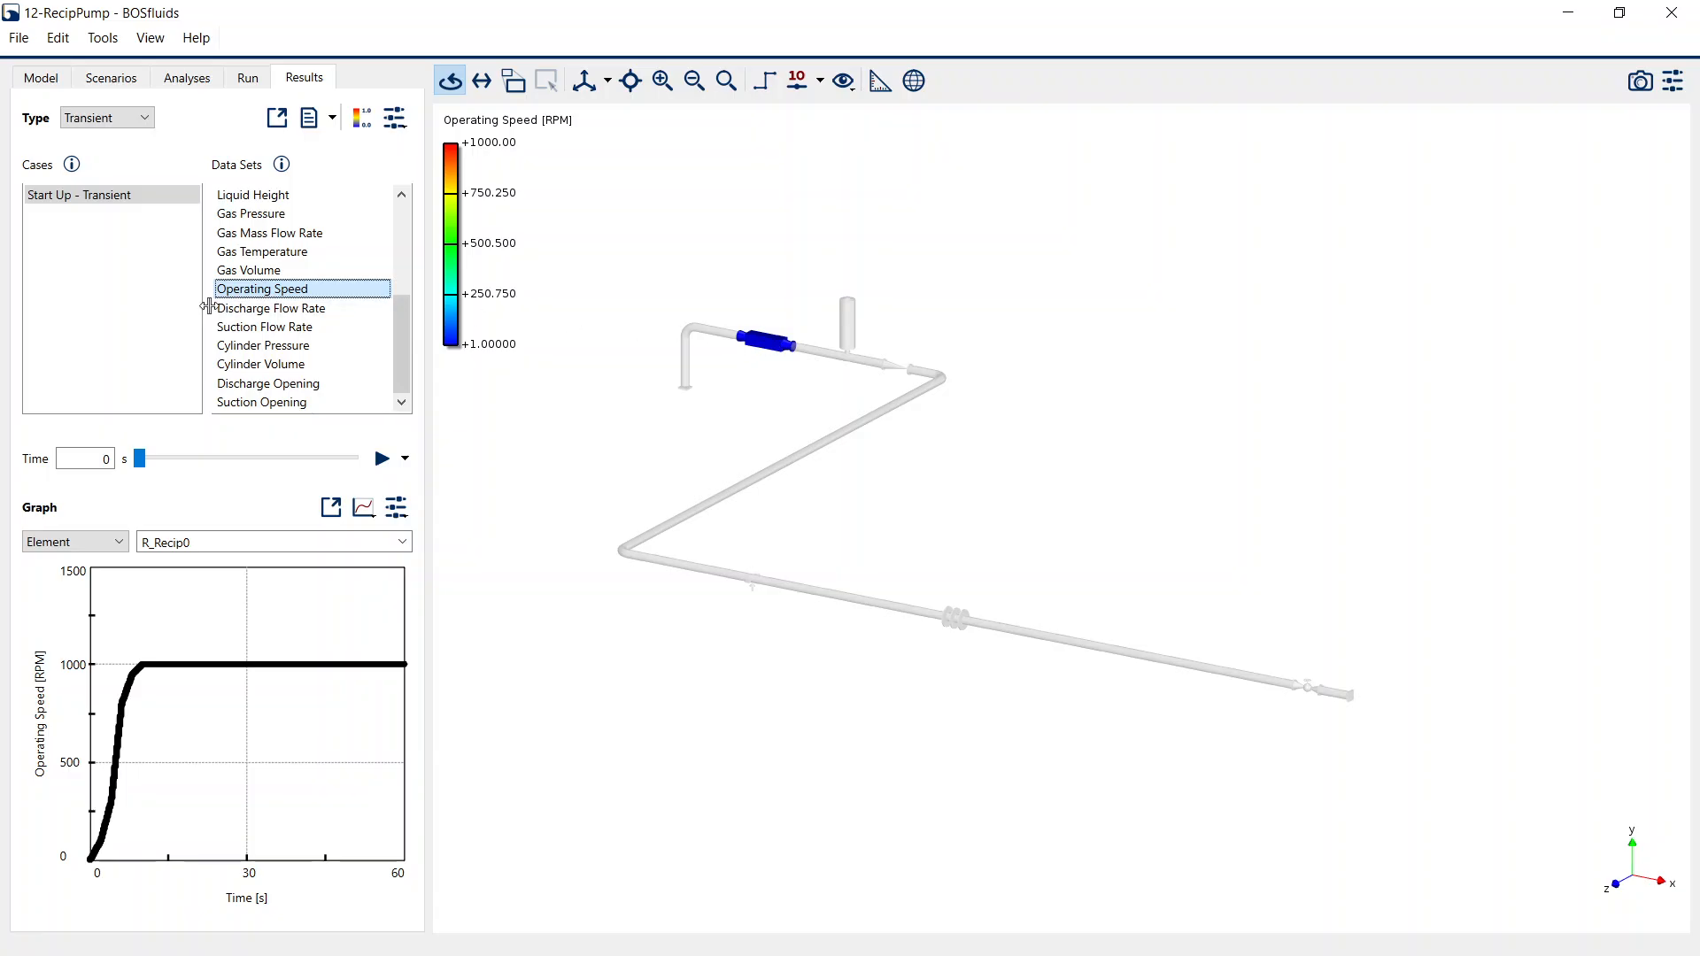
click(293, 312)
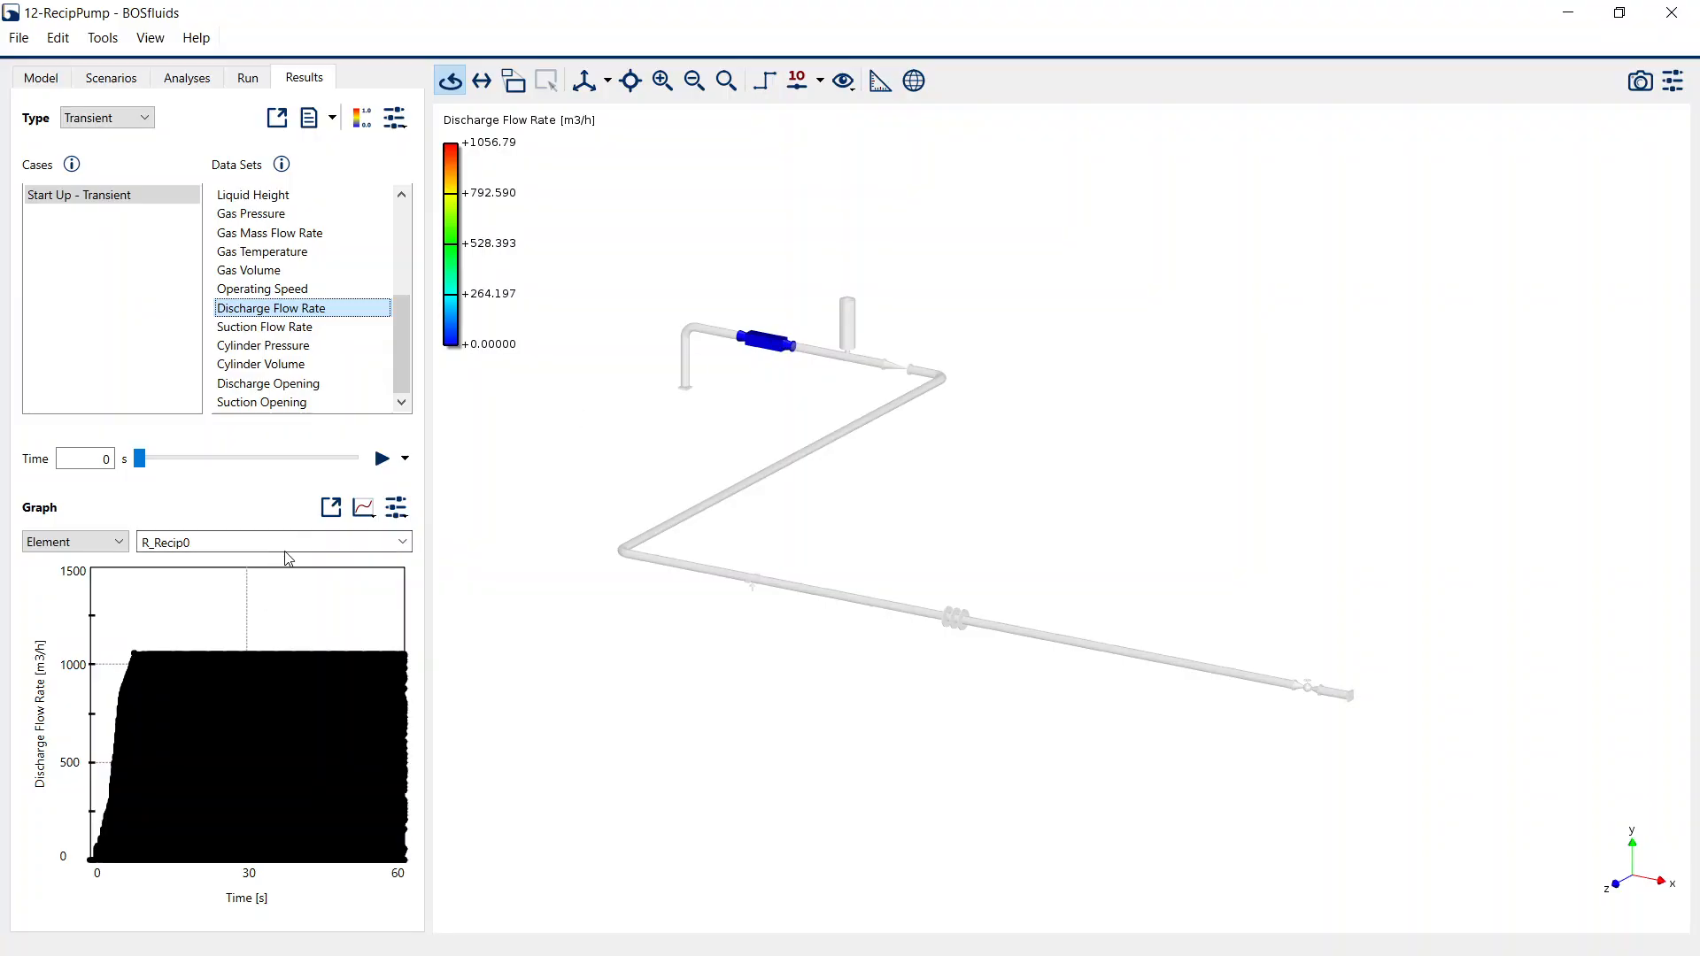
click(330, 507)
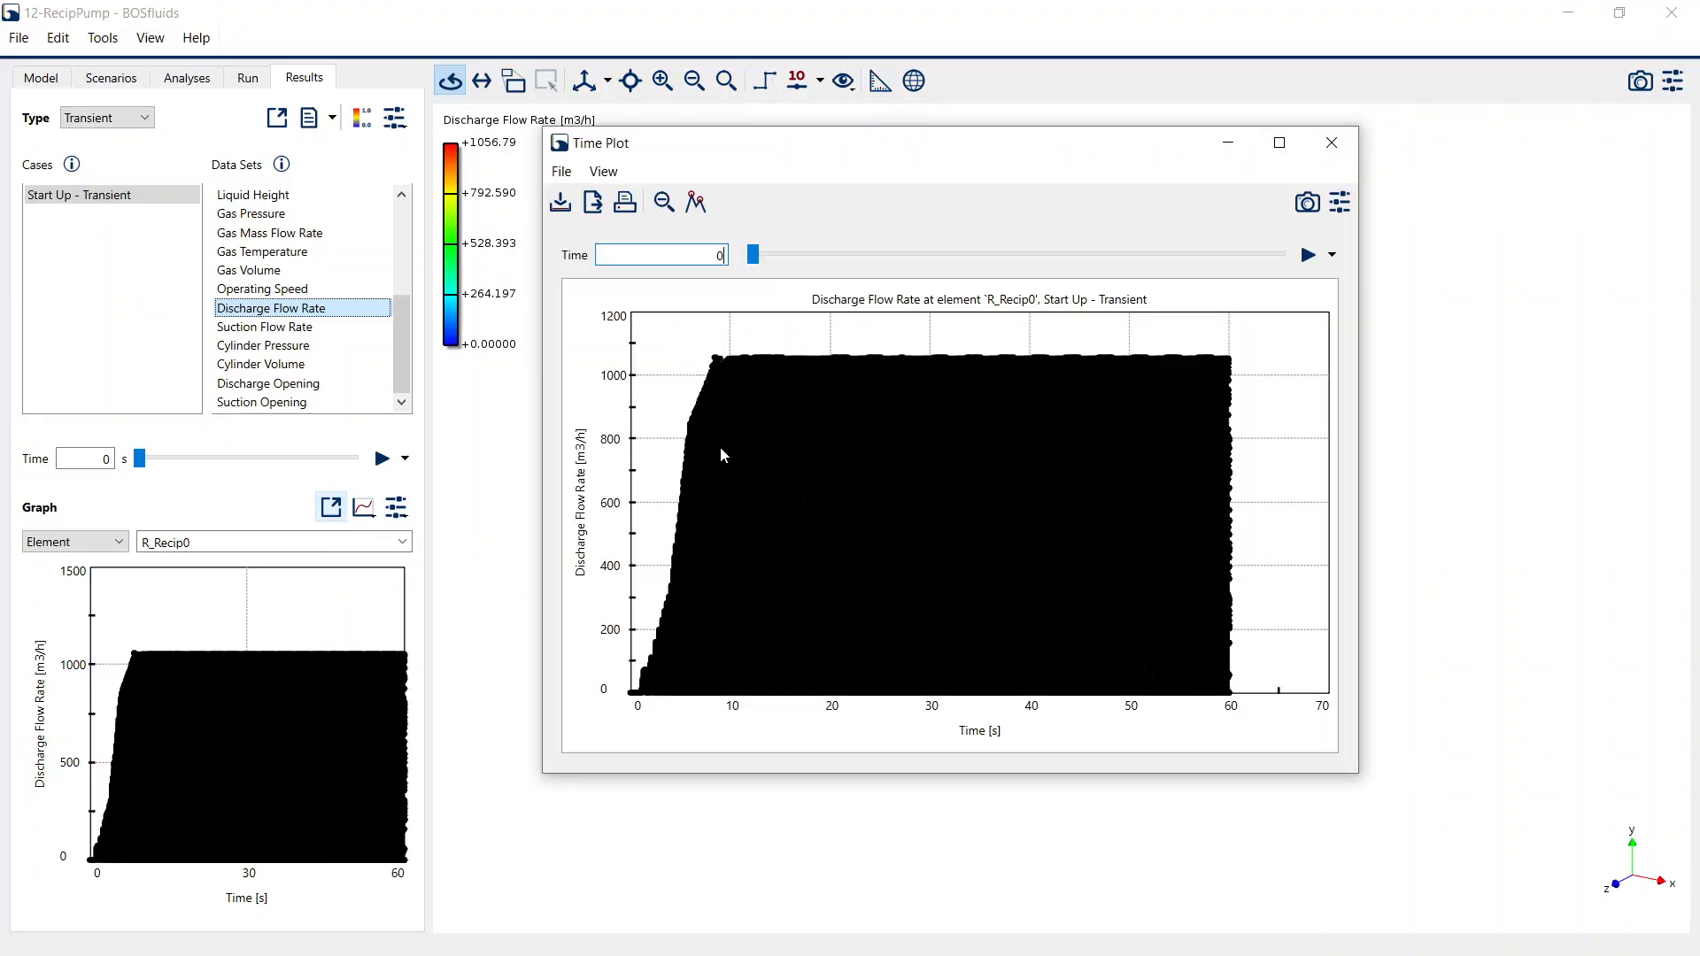
drag(644, 456, 694, 797)
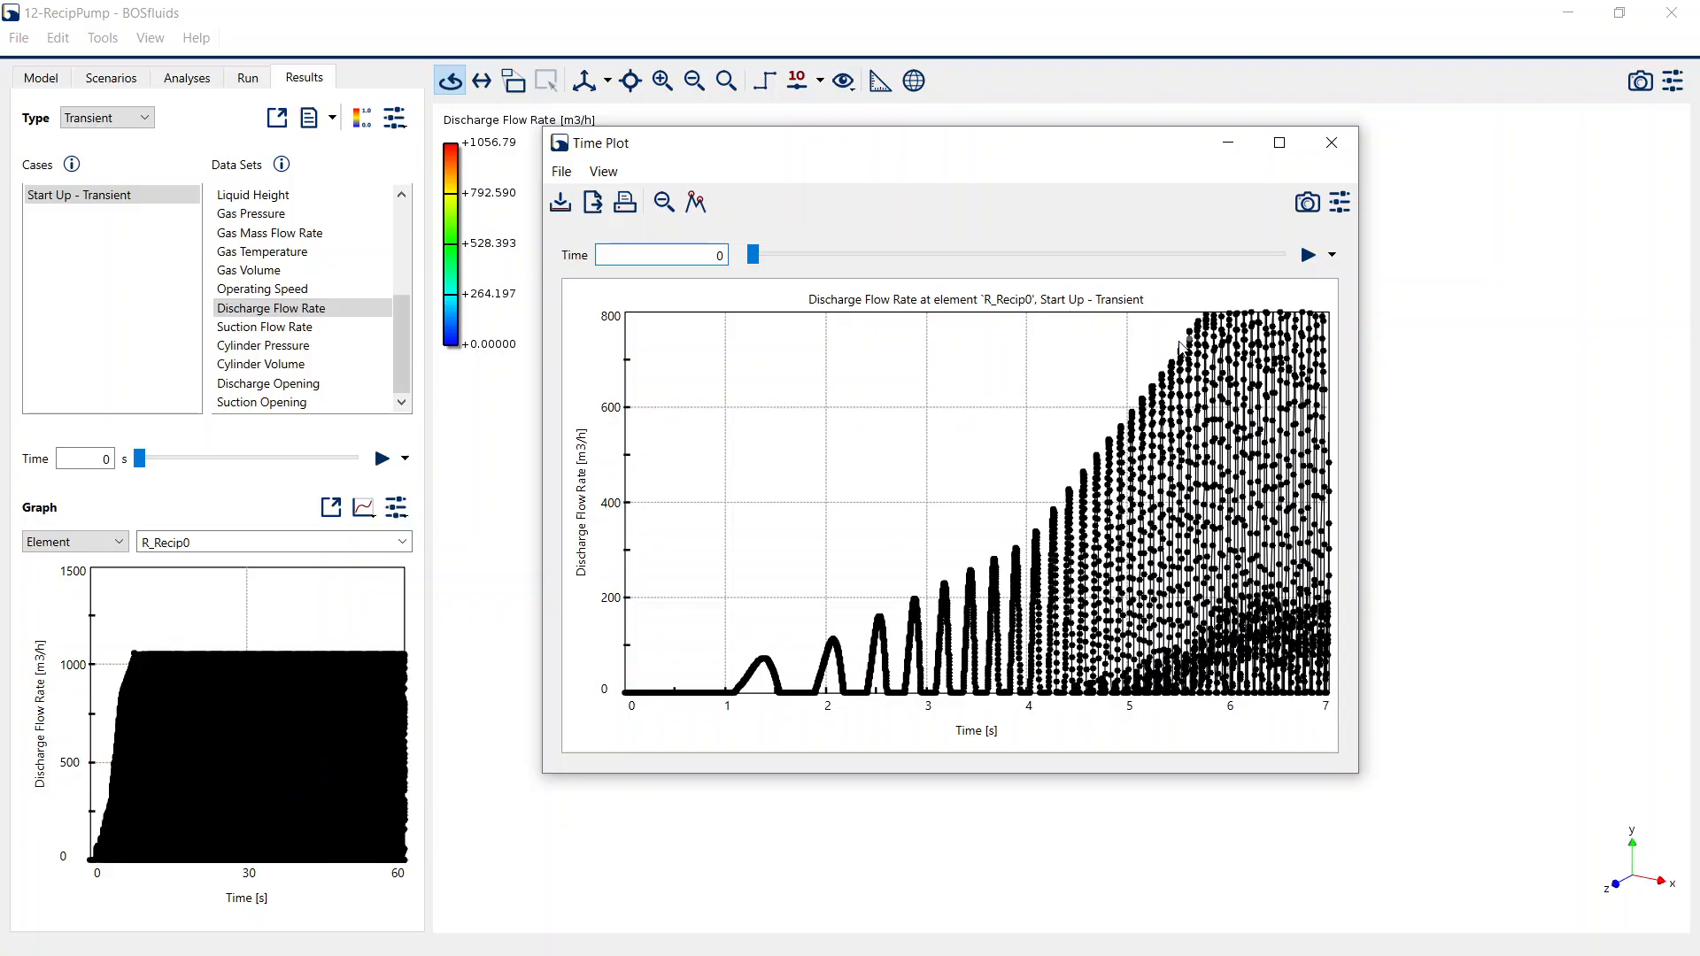
click(1353, 146)
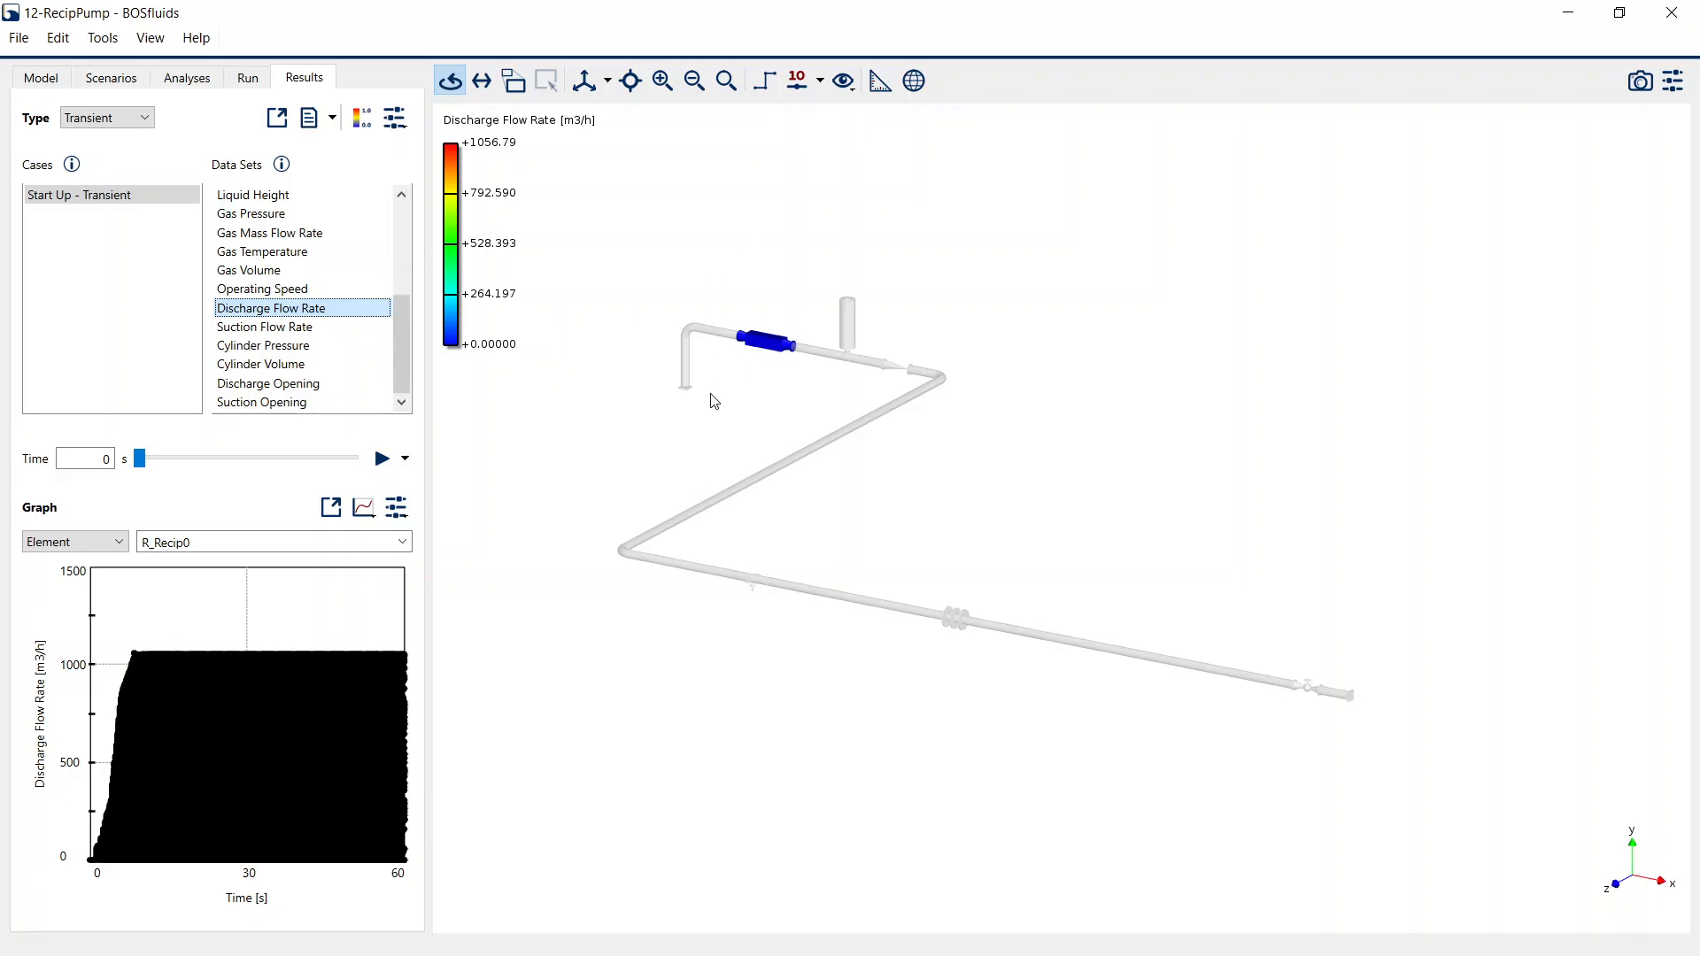
scroll(311, 353, up, 4)
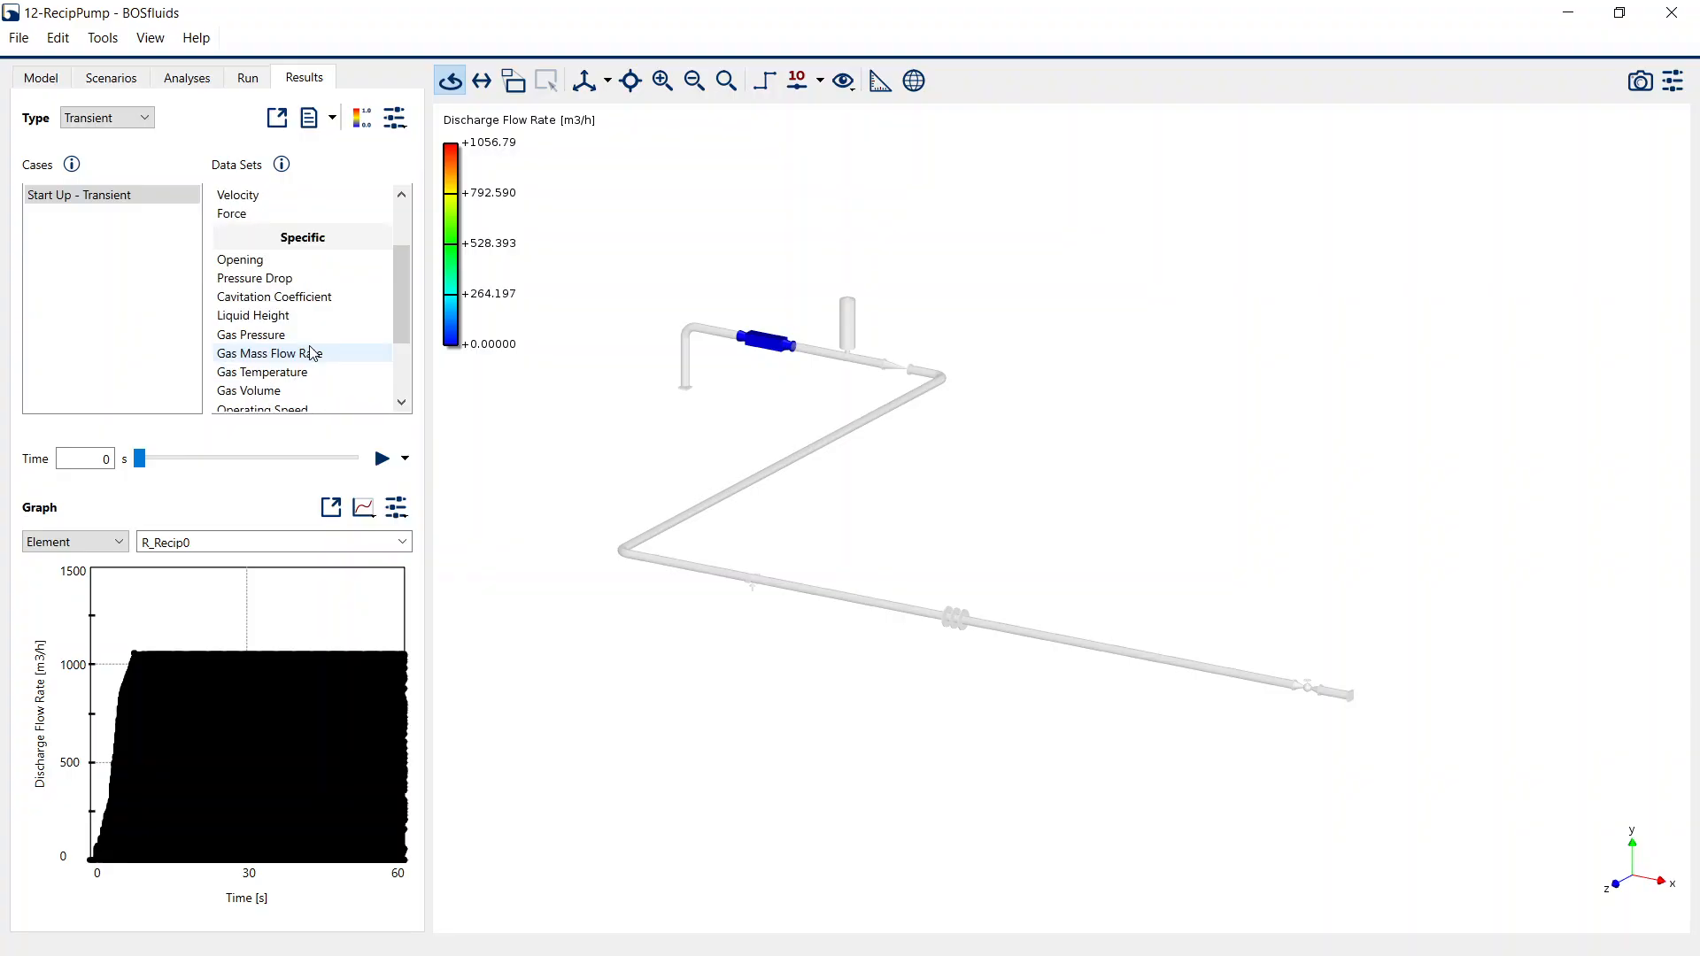
scroll(311, 353, up, 1)
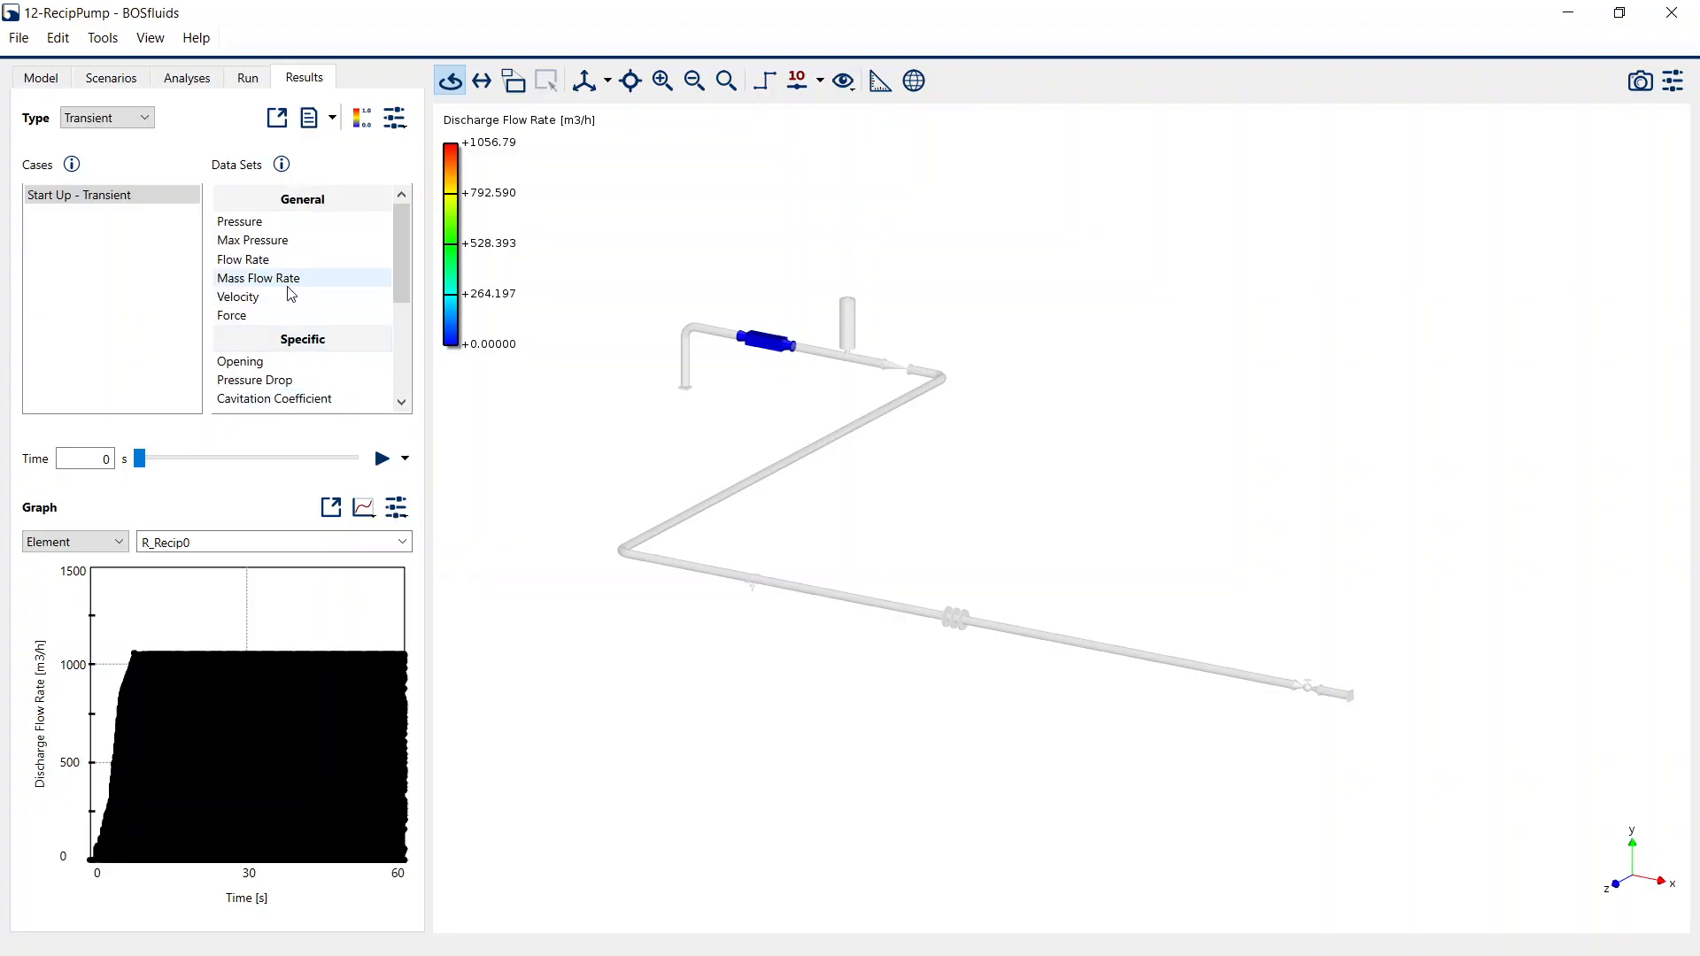
scroll(291, 293, down, 1)
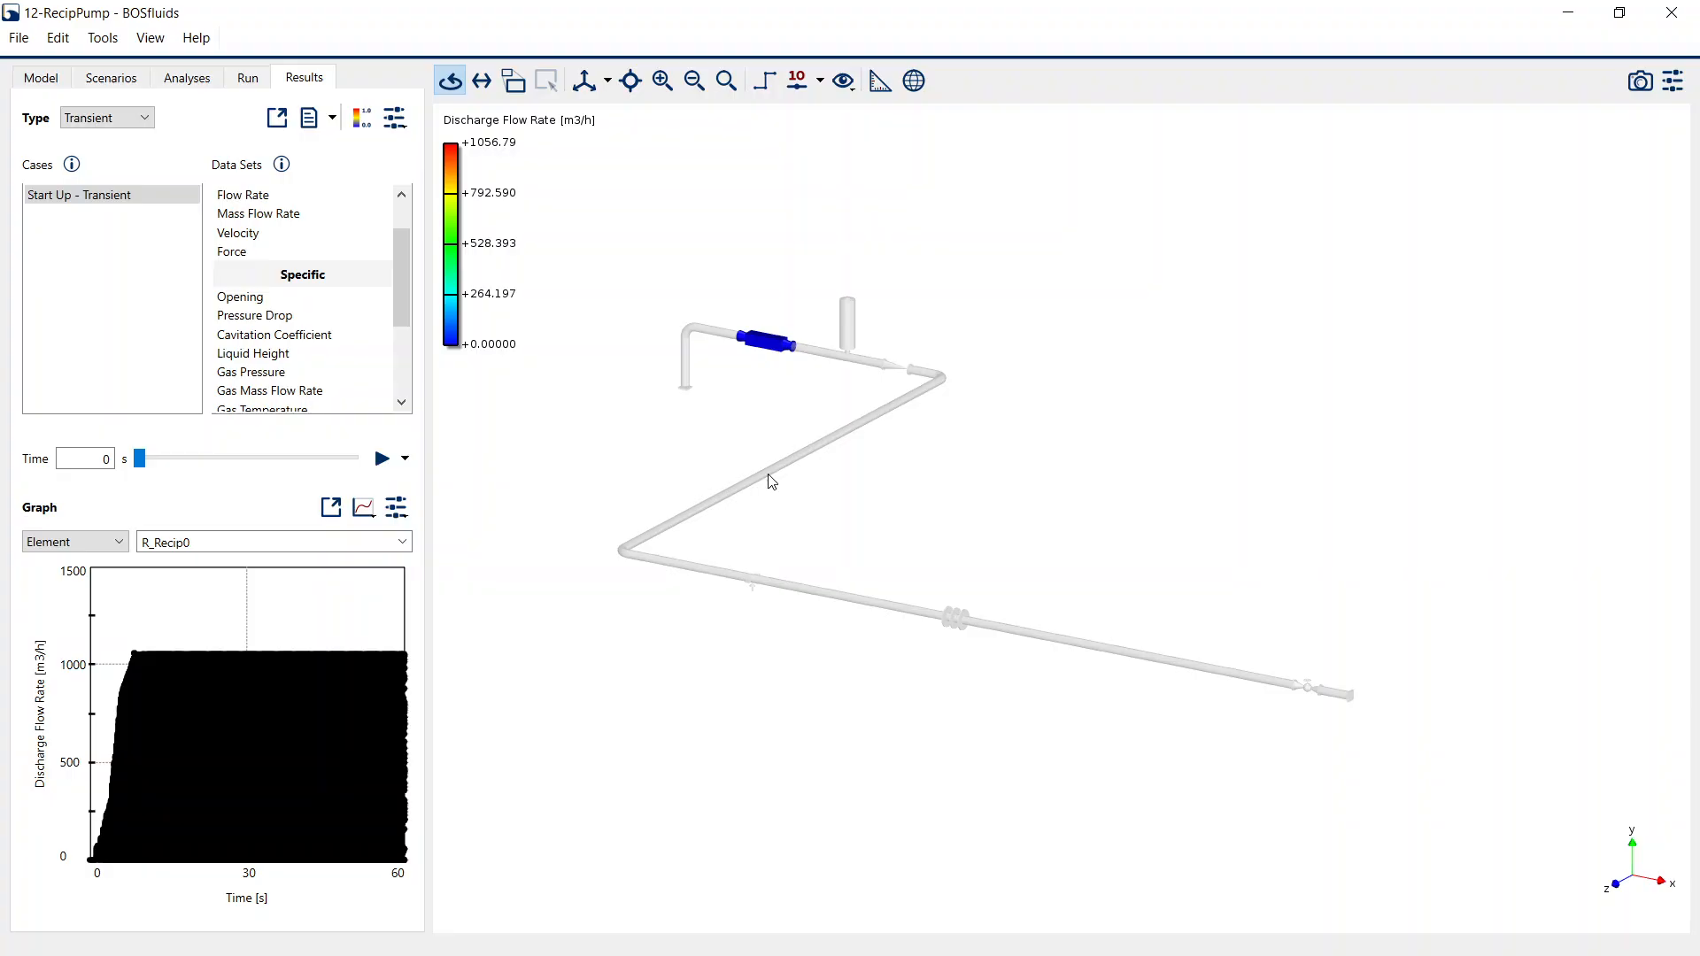
Step: Select the surge vessel in the piping model and inspect its available Vessel Type options
click(51, 82)
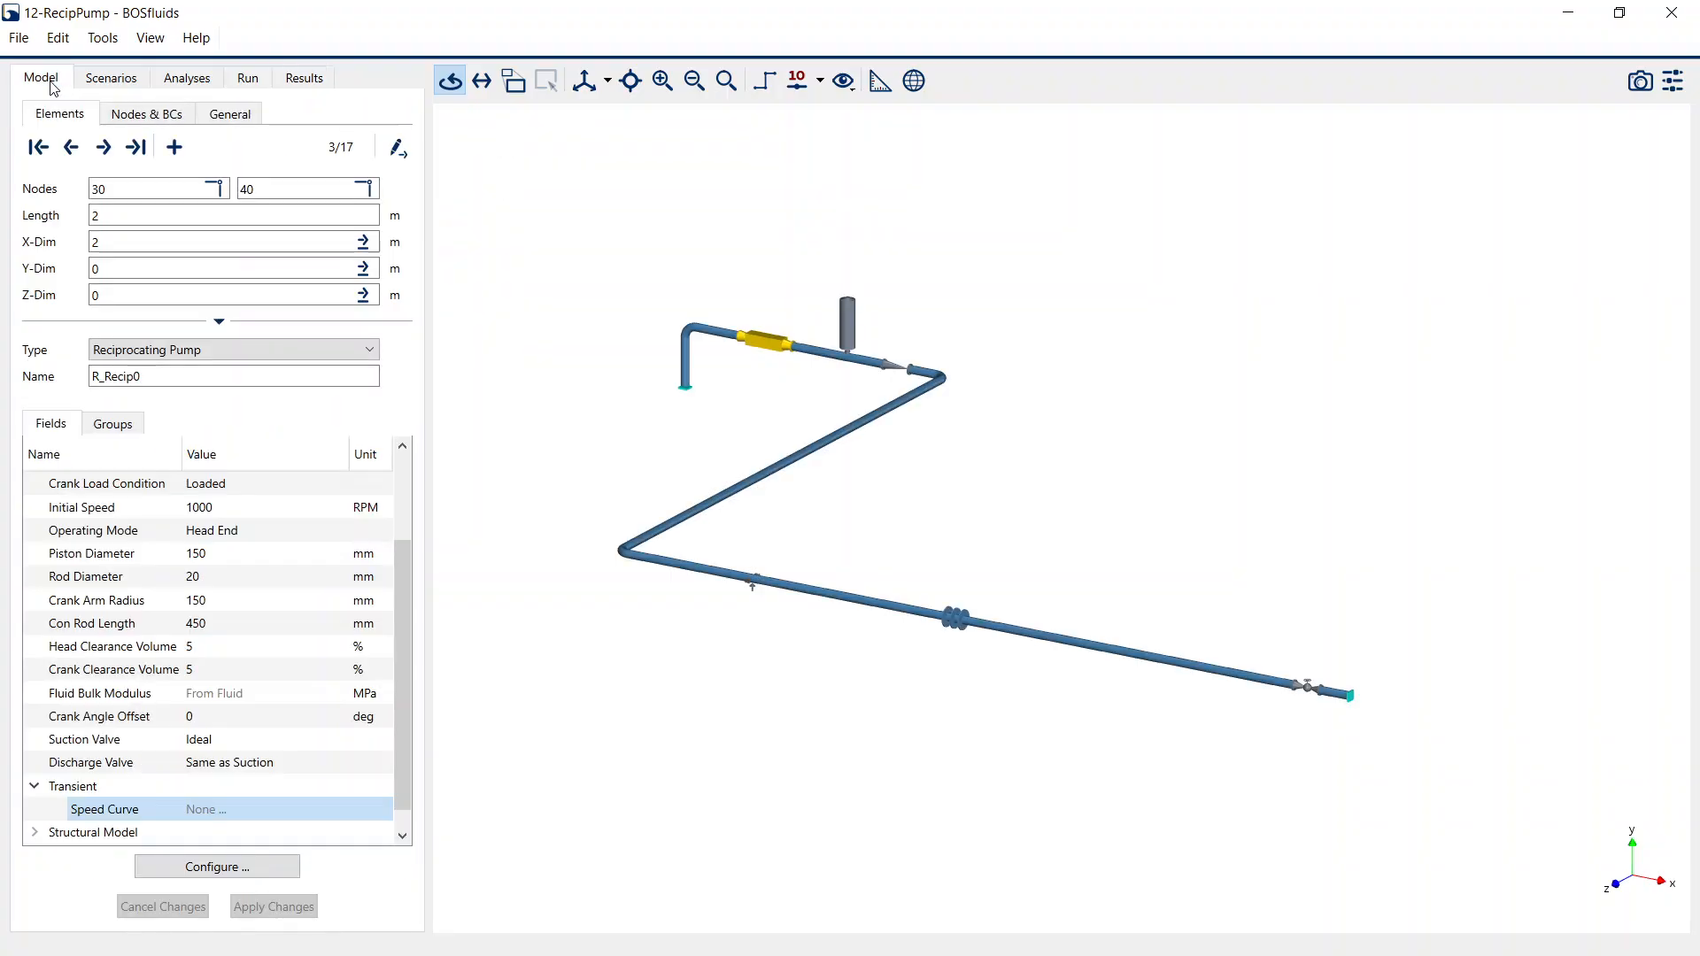
click(843, 317)
scroll(848, 296, up, 2)
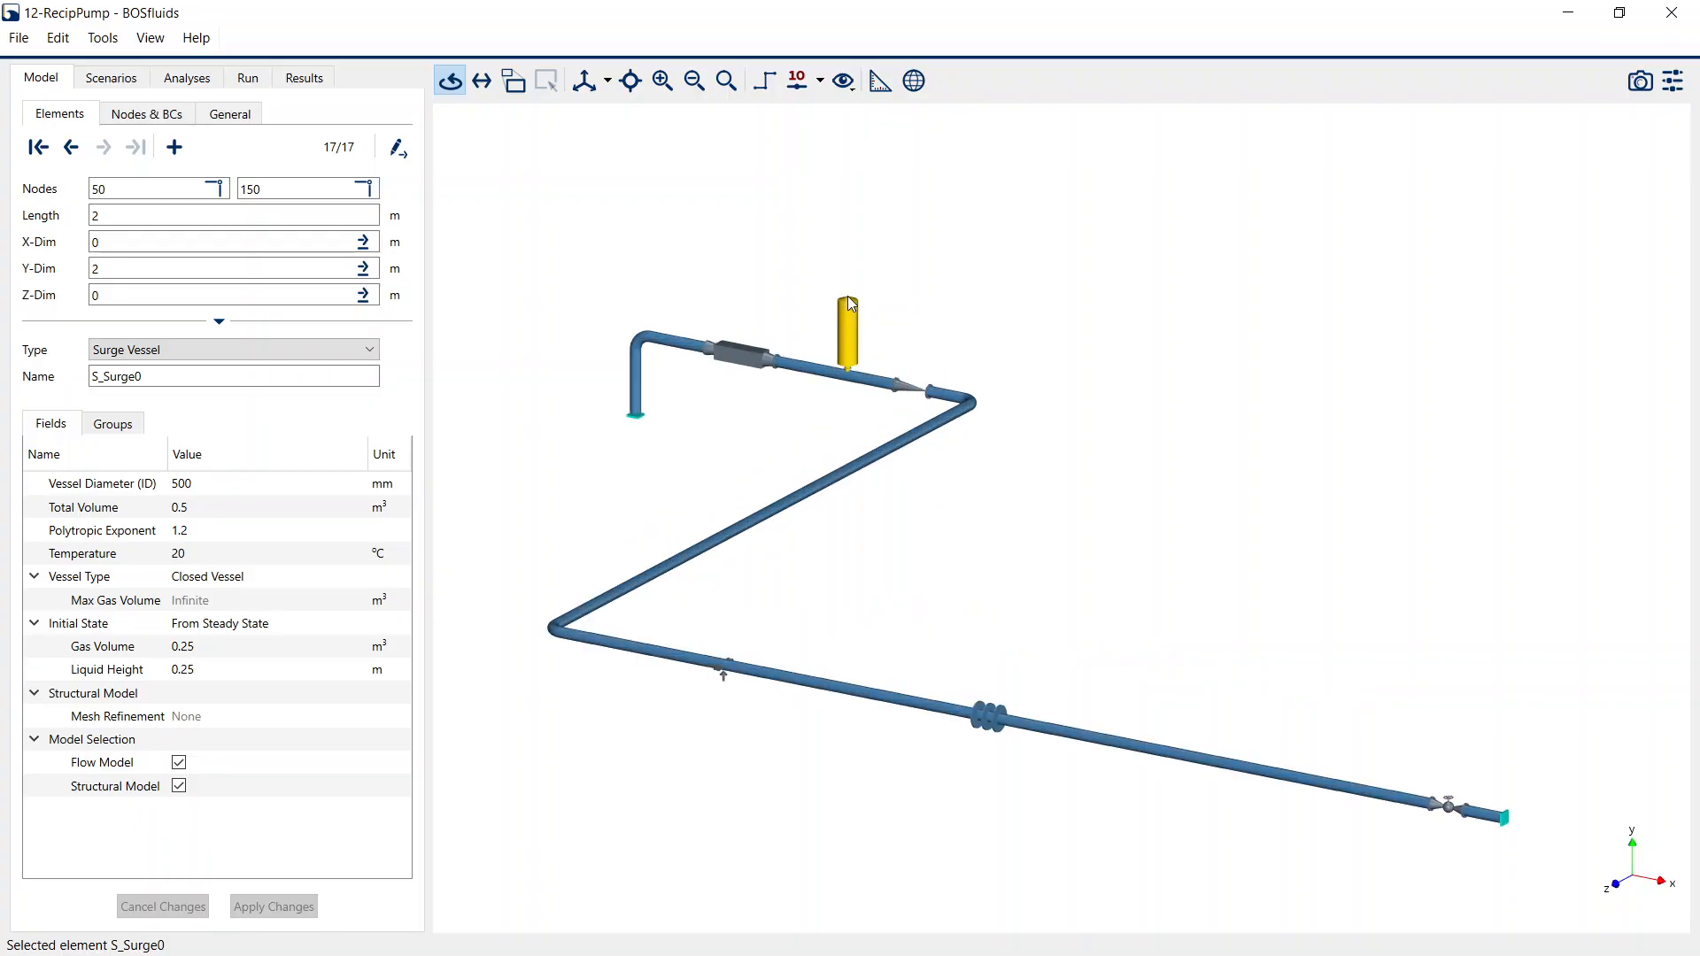
scroll(847, 296, up, 5)
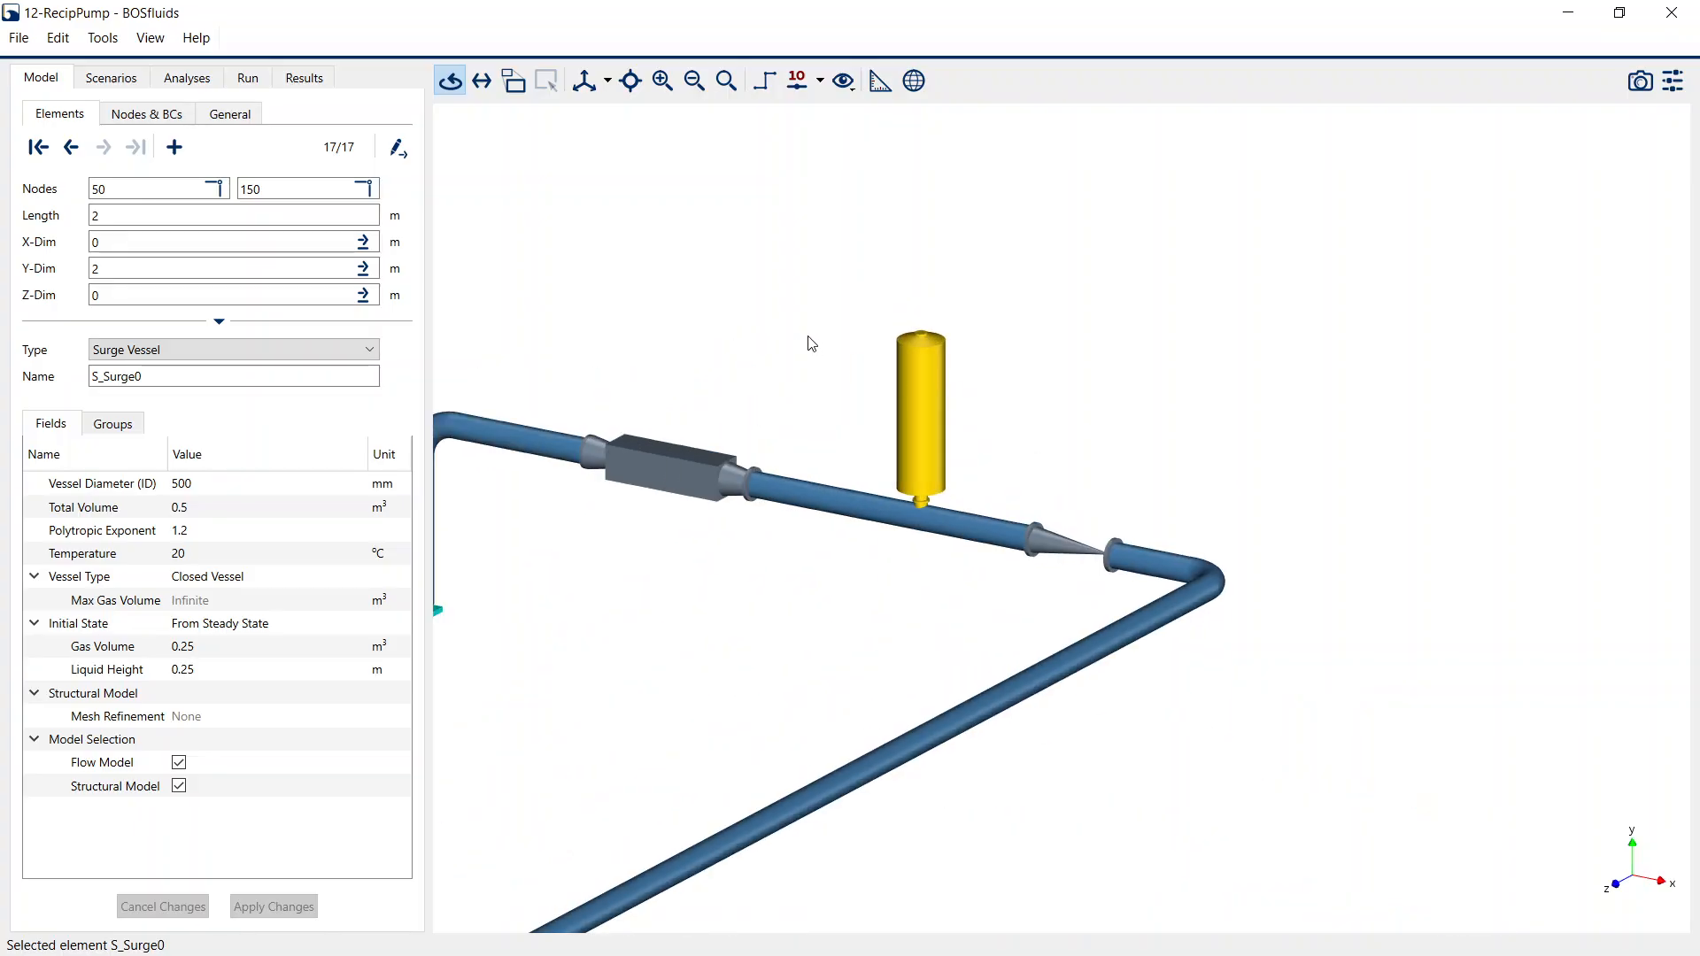
scroll(1298, 425, down, 2)
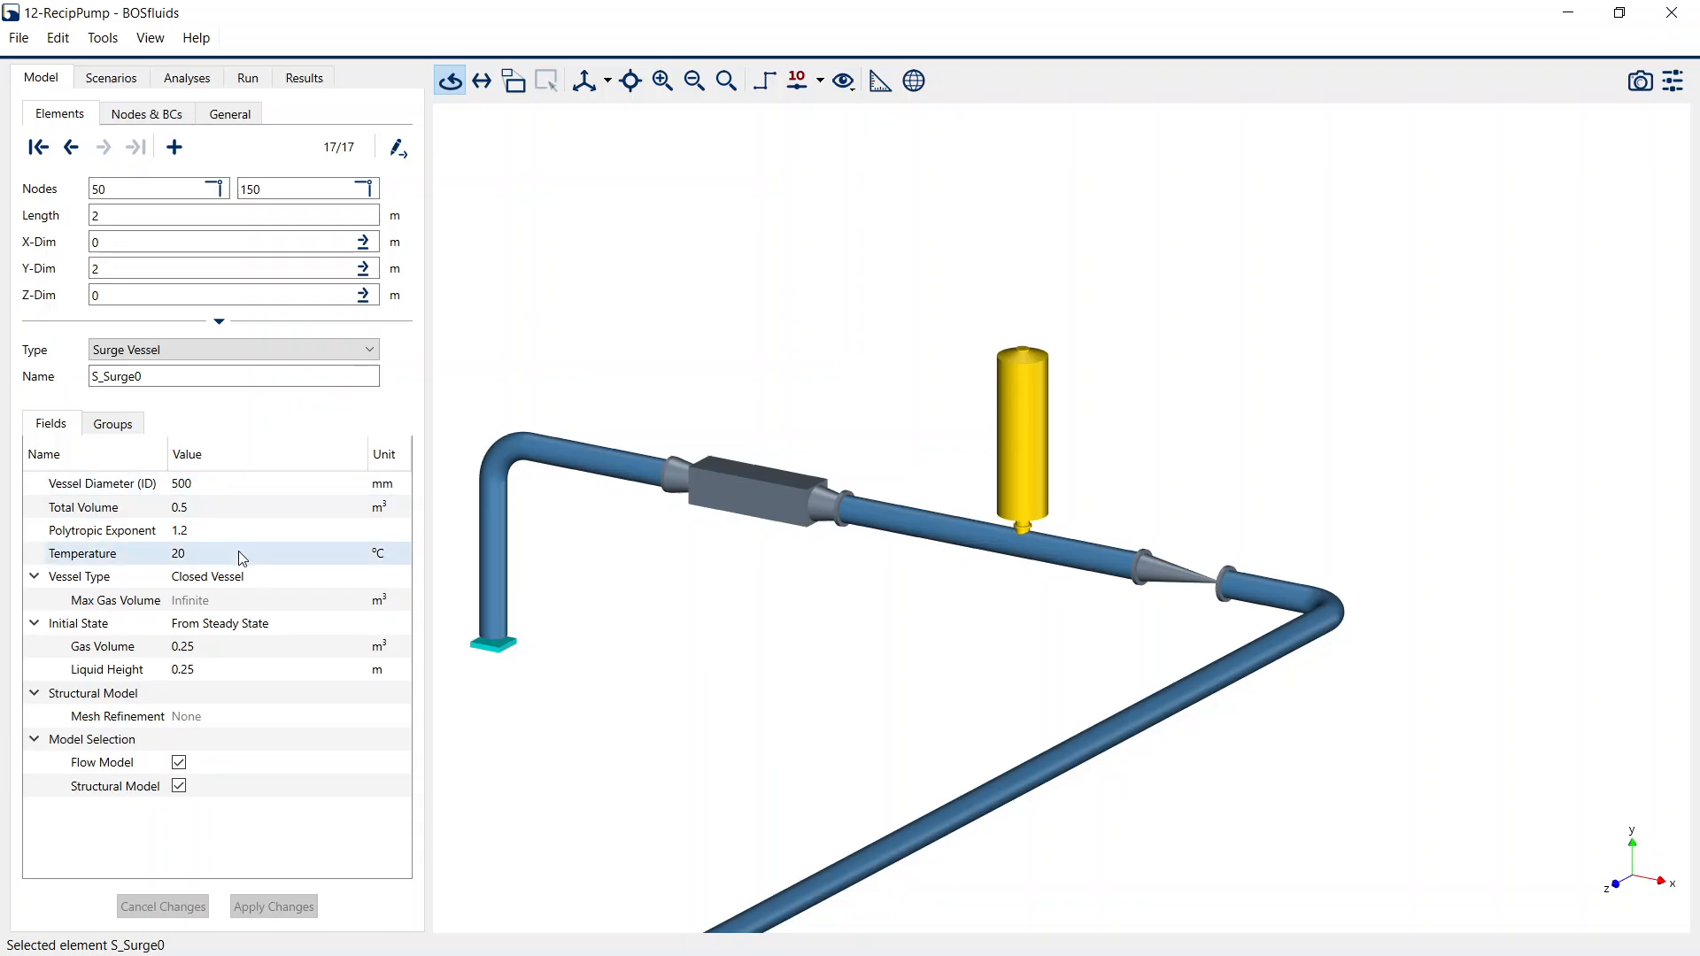
click(252, 577)
click(250, 580)
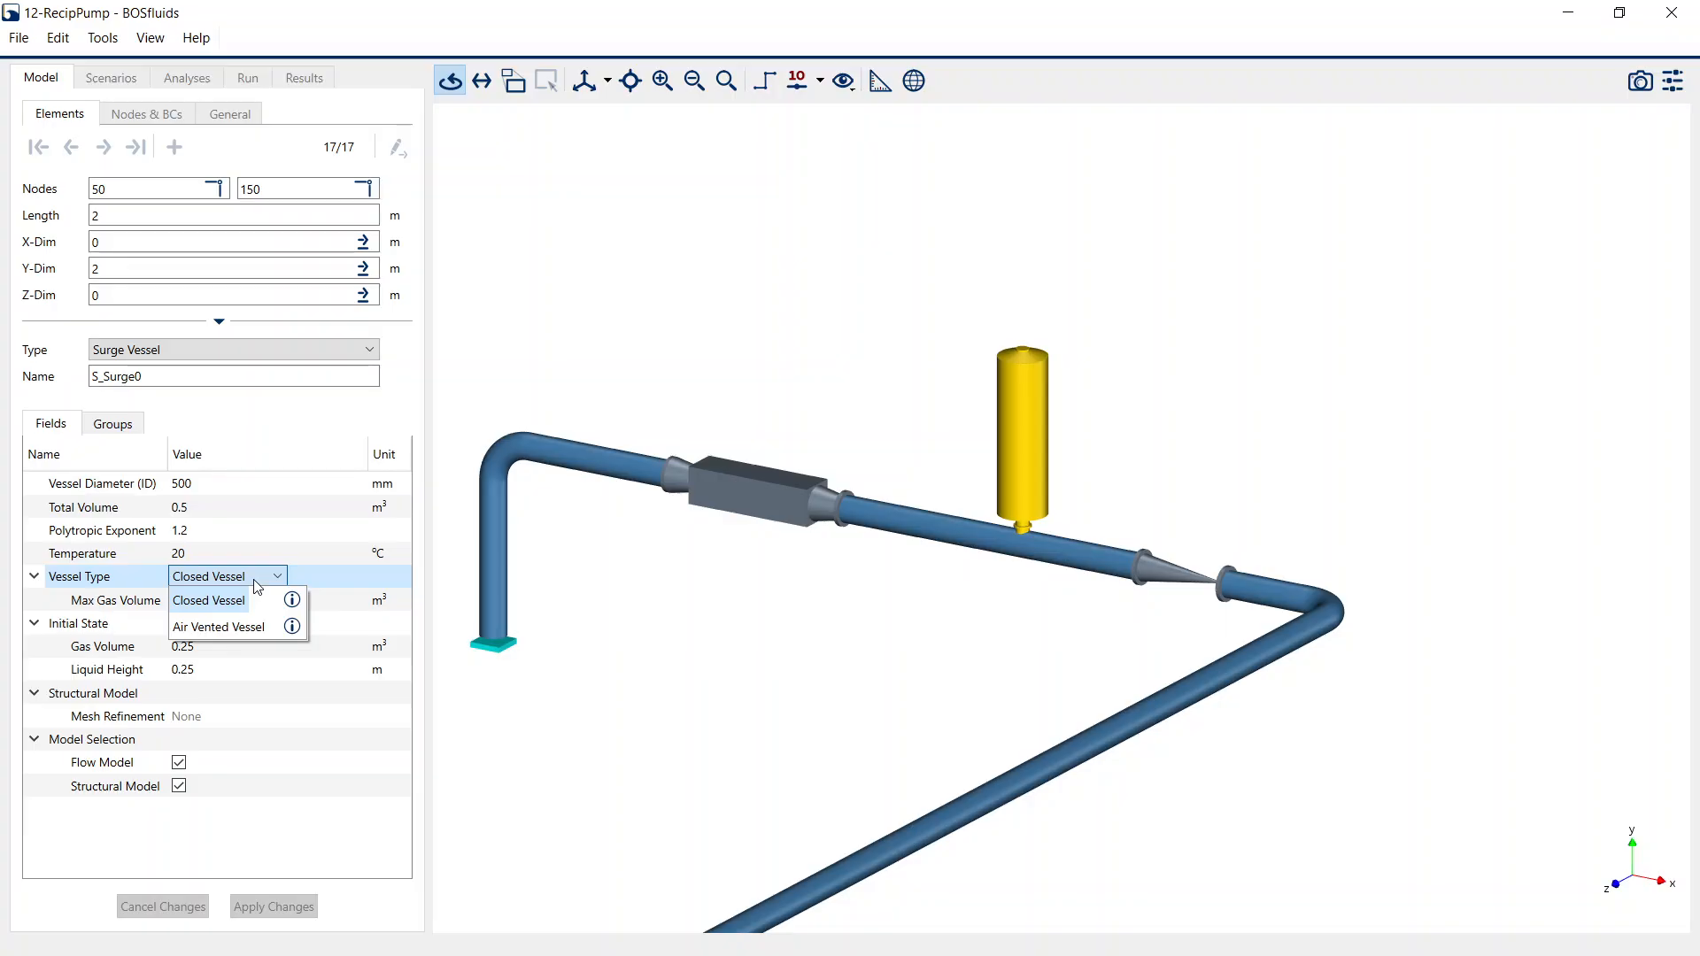
click(256, 586)
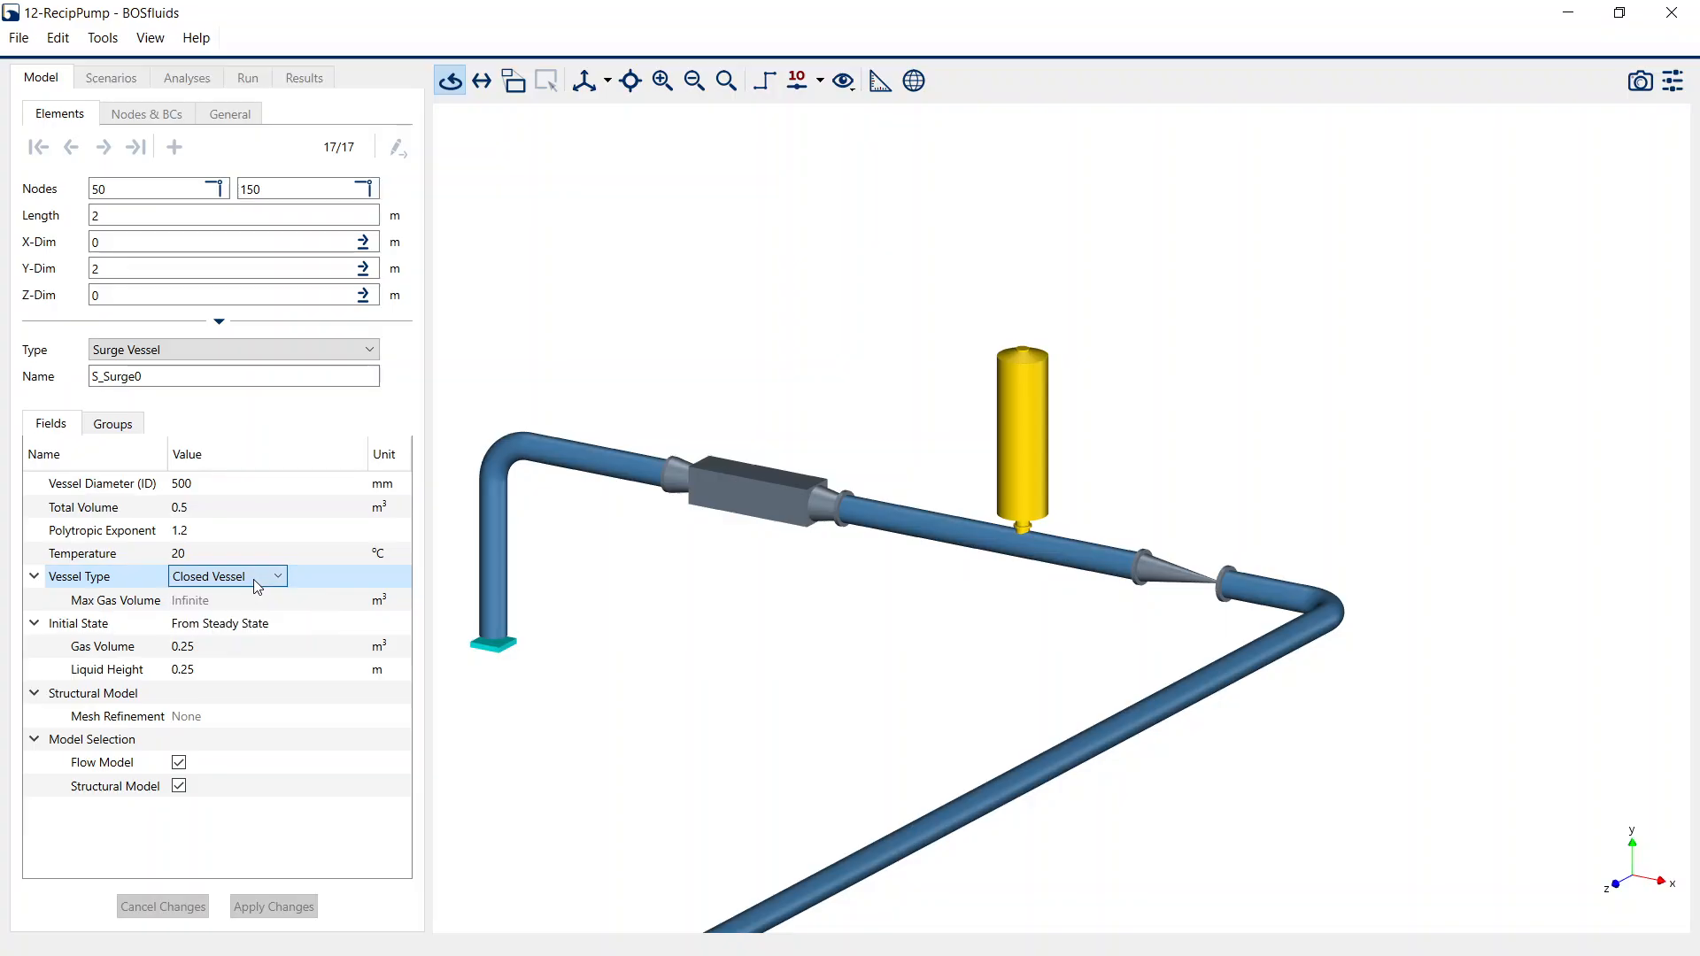
Step: Try the From Installation initial state on the surge vessel, look over its fields, and discard the change
click(265, 625)
click(267, 627)
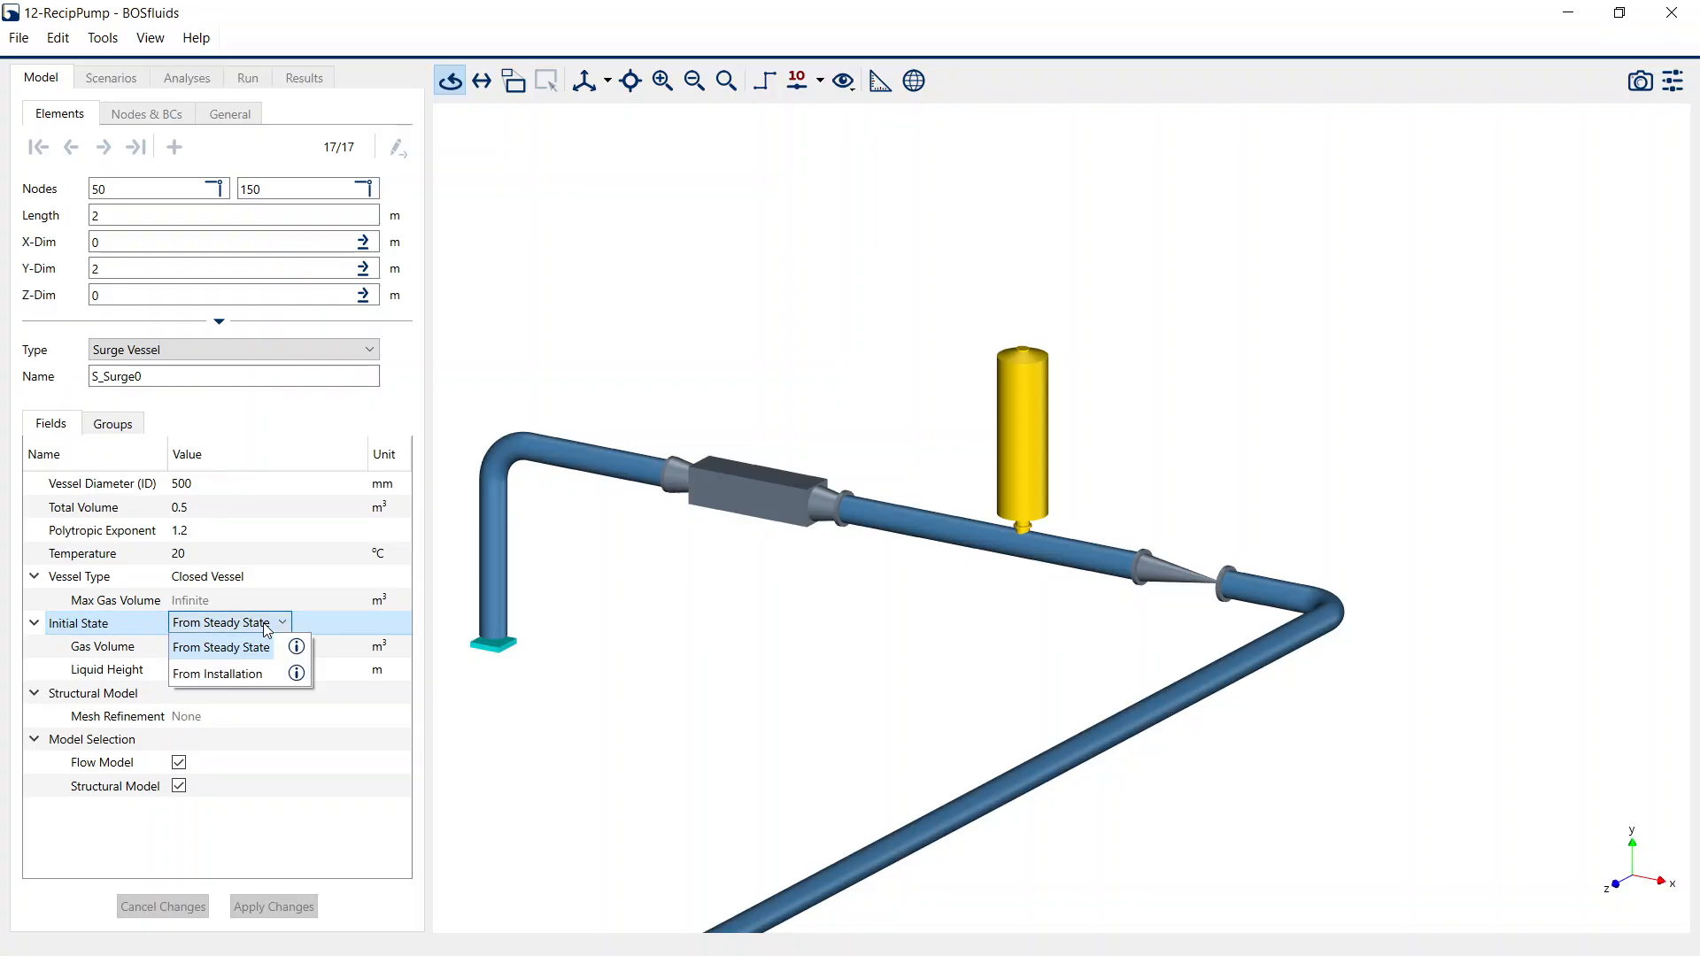
click(259, 672)
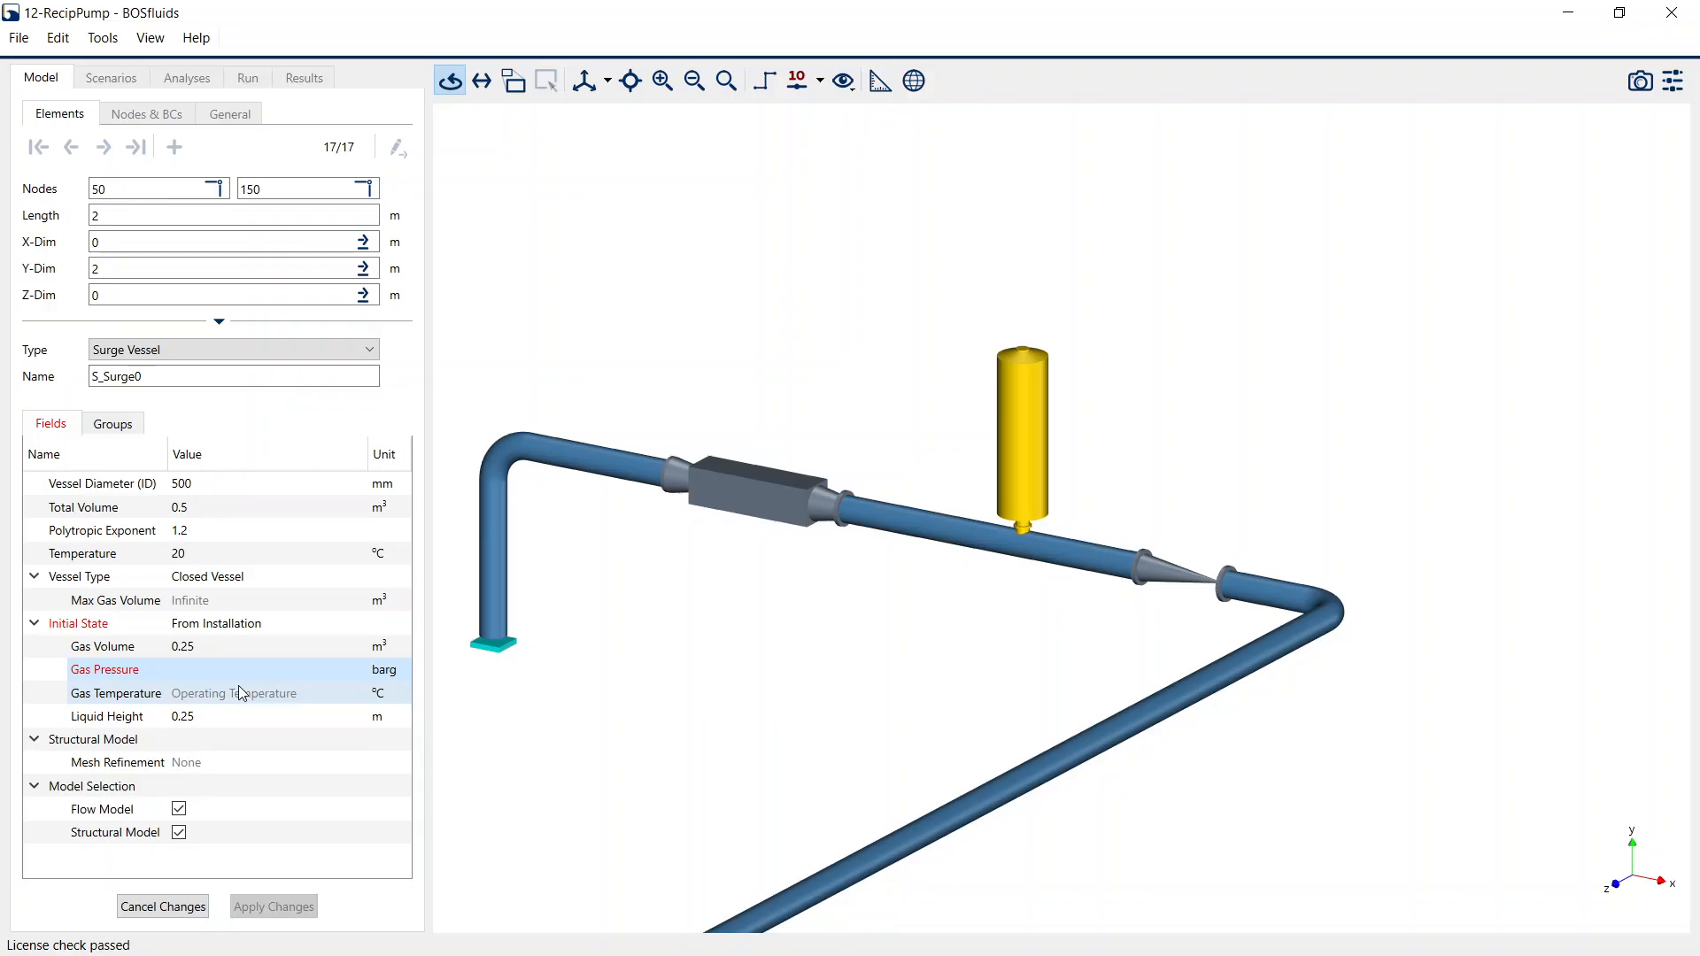
click(221, 605)
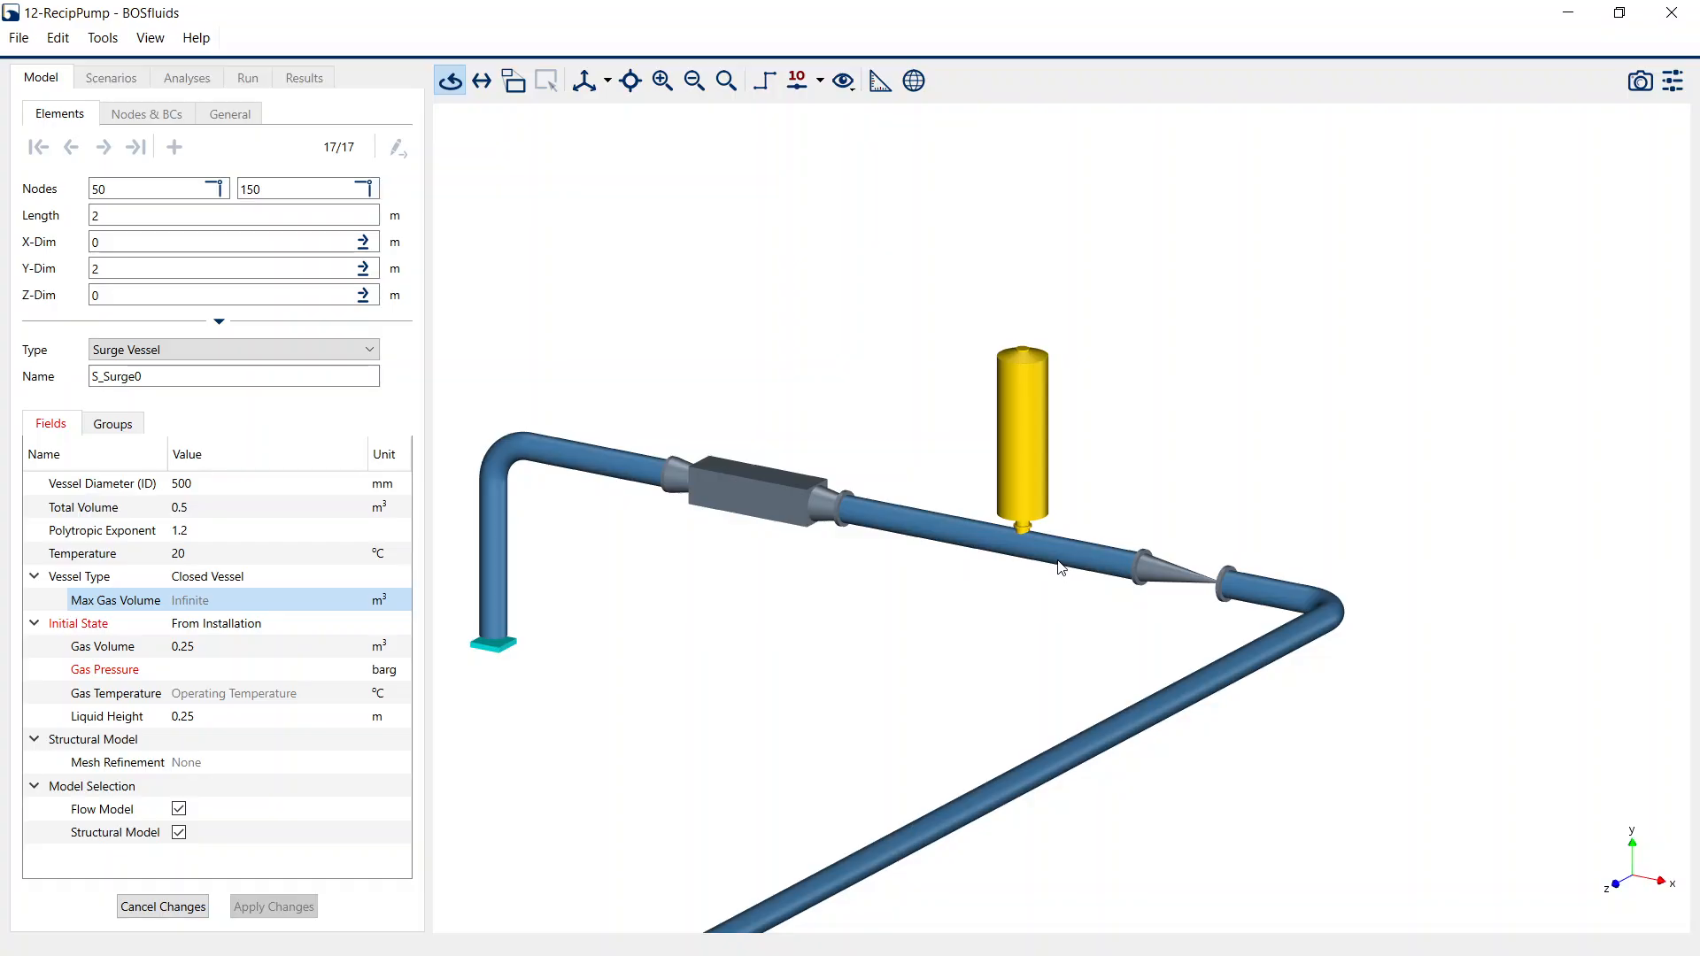
key(Escape)
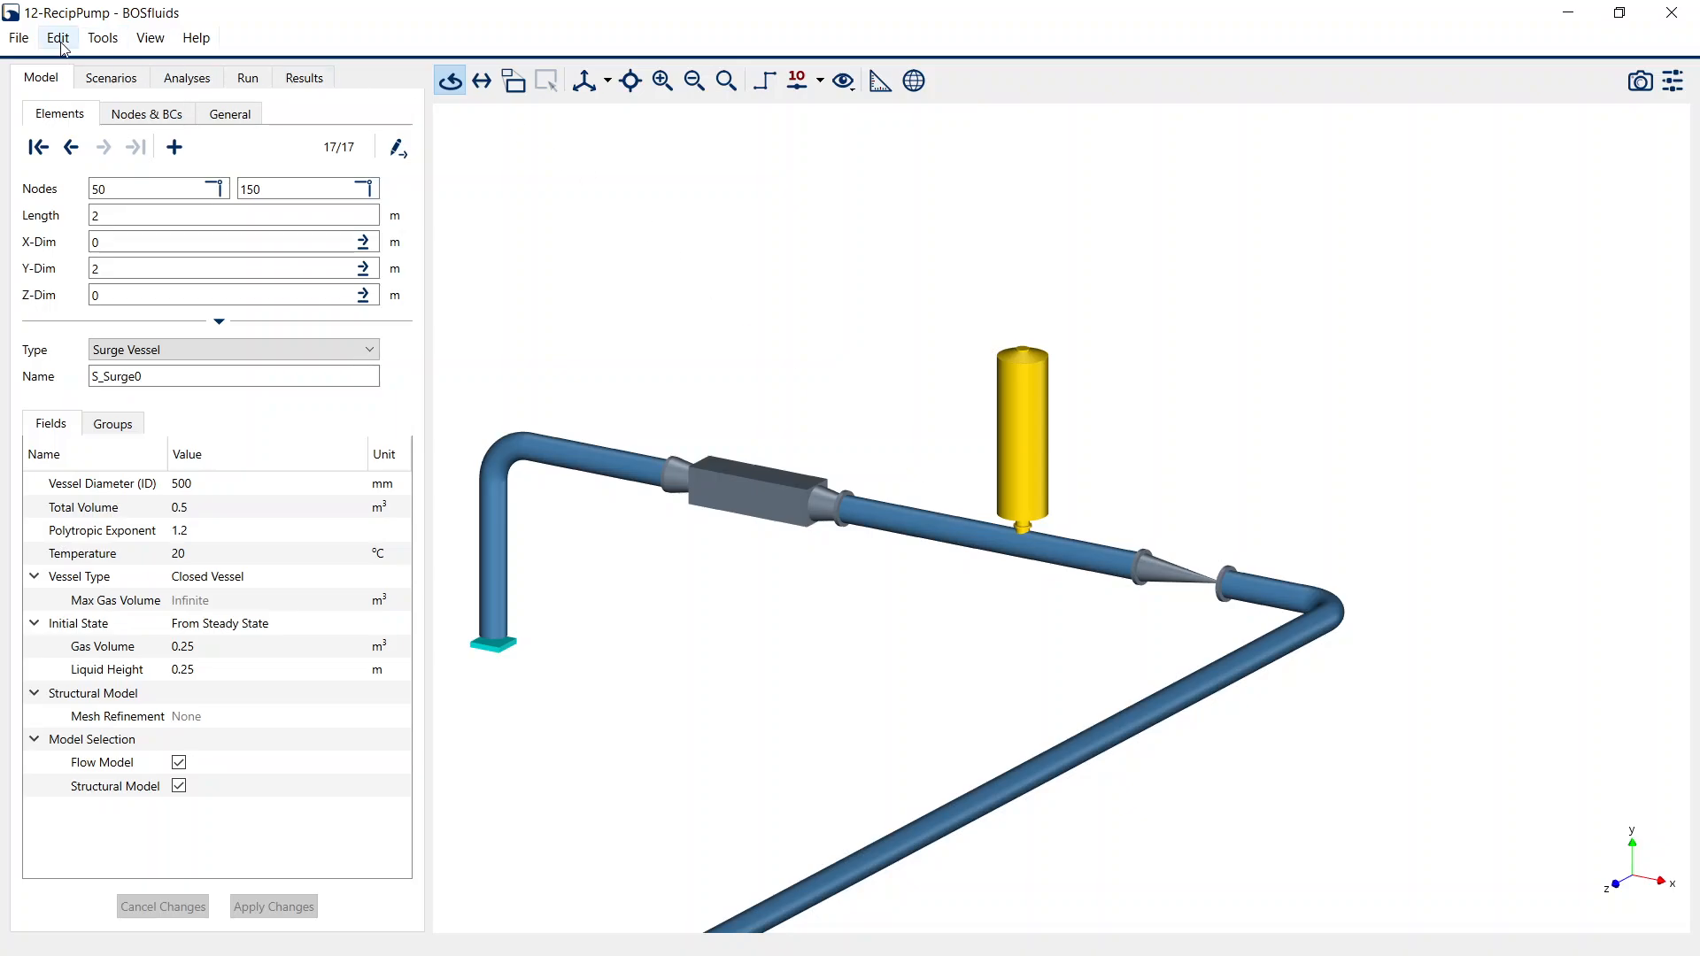
Step: Open the recent model 14-AirValves.bfz
click(19, 38)
mouse_move(177, 113)
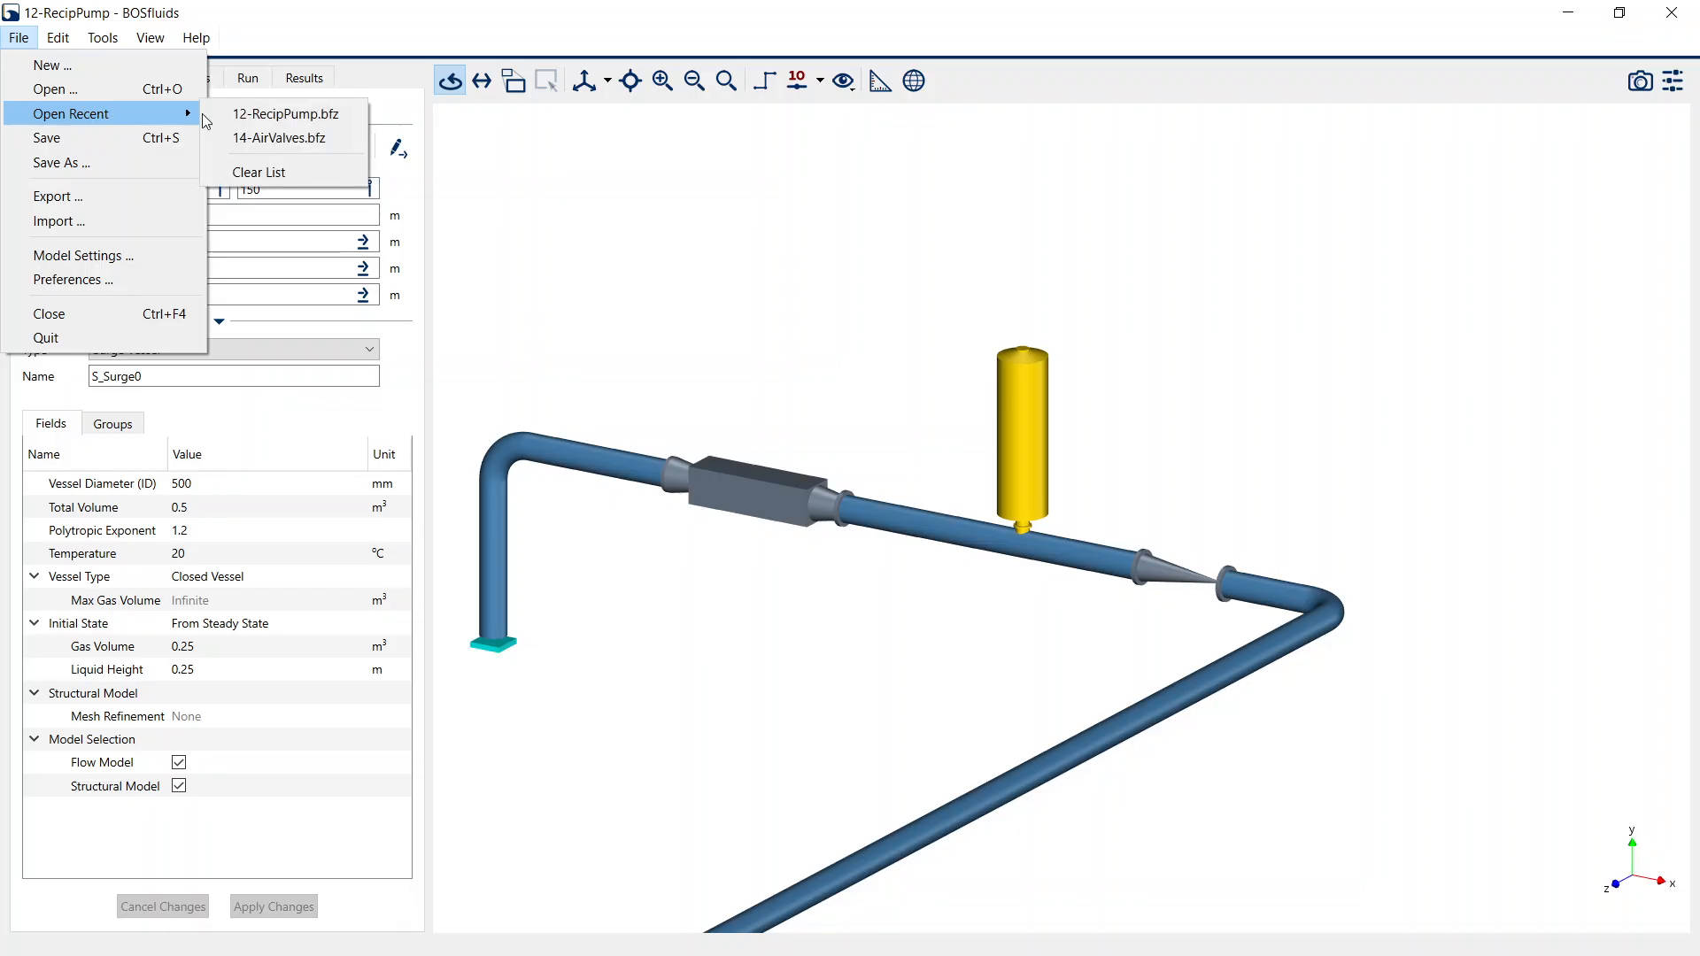
click(293, 140)
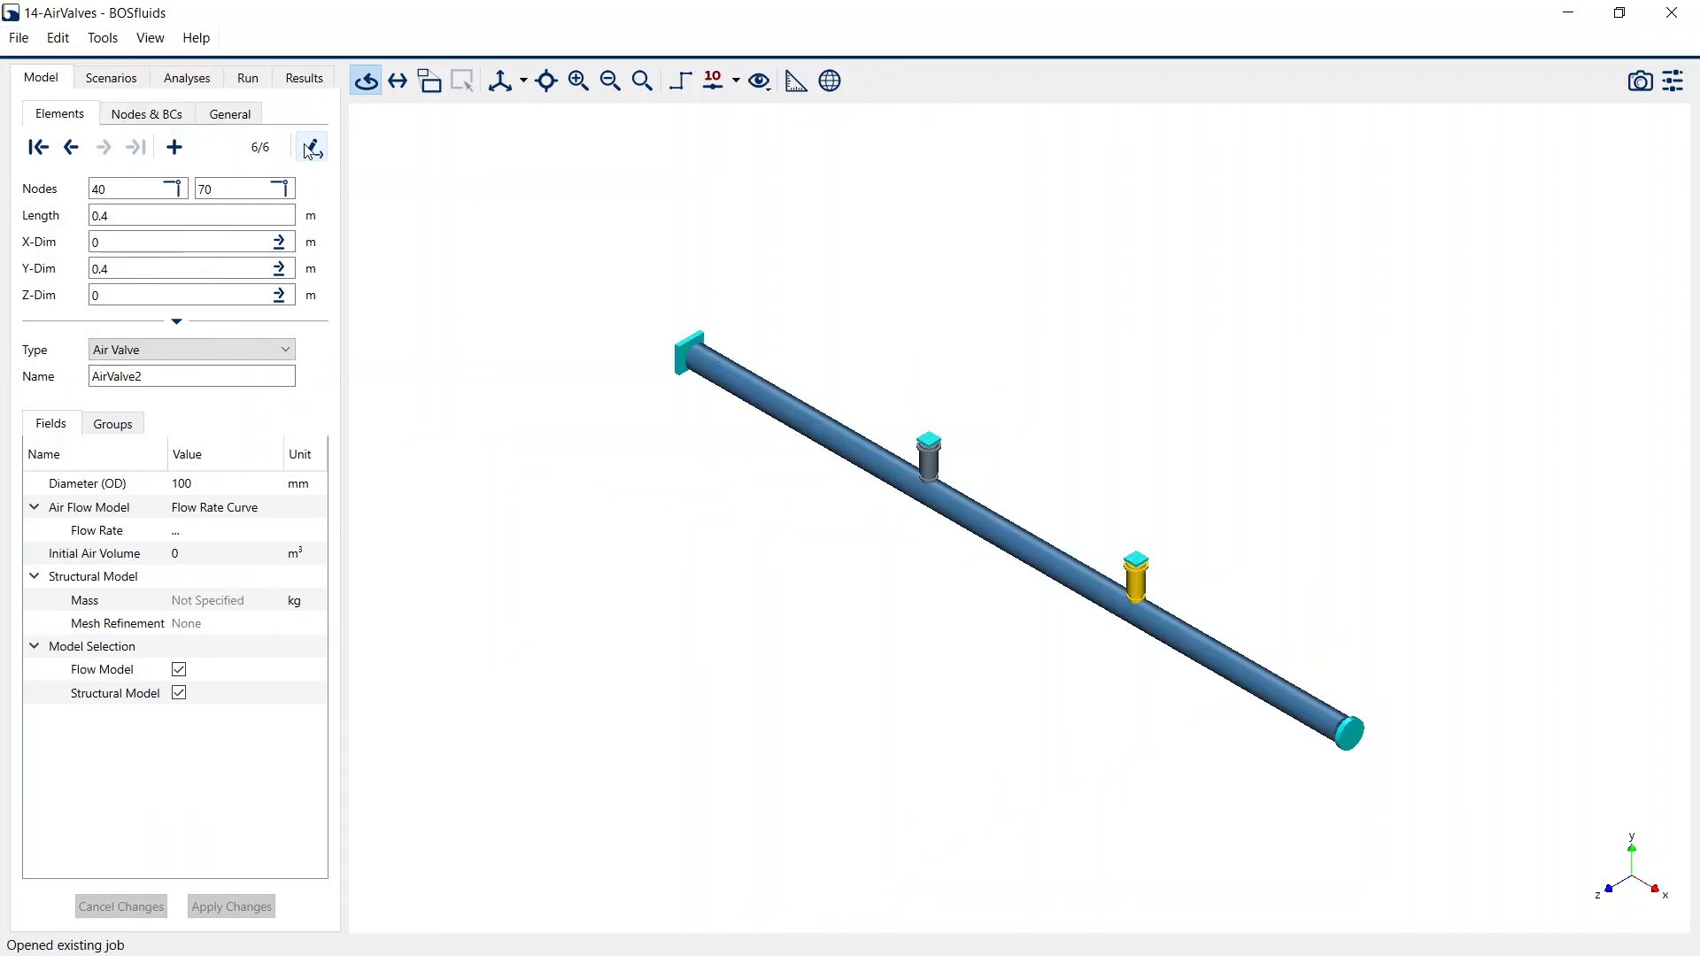
Step: Examine the Flow Rate versus pressure curve of AirValve2 and close it without changes
drag(1006, 581, 1129, 396)
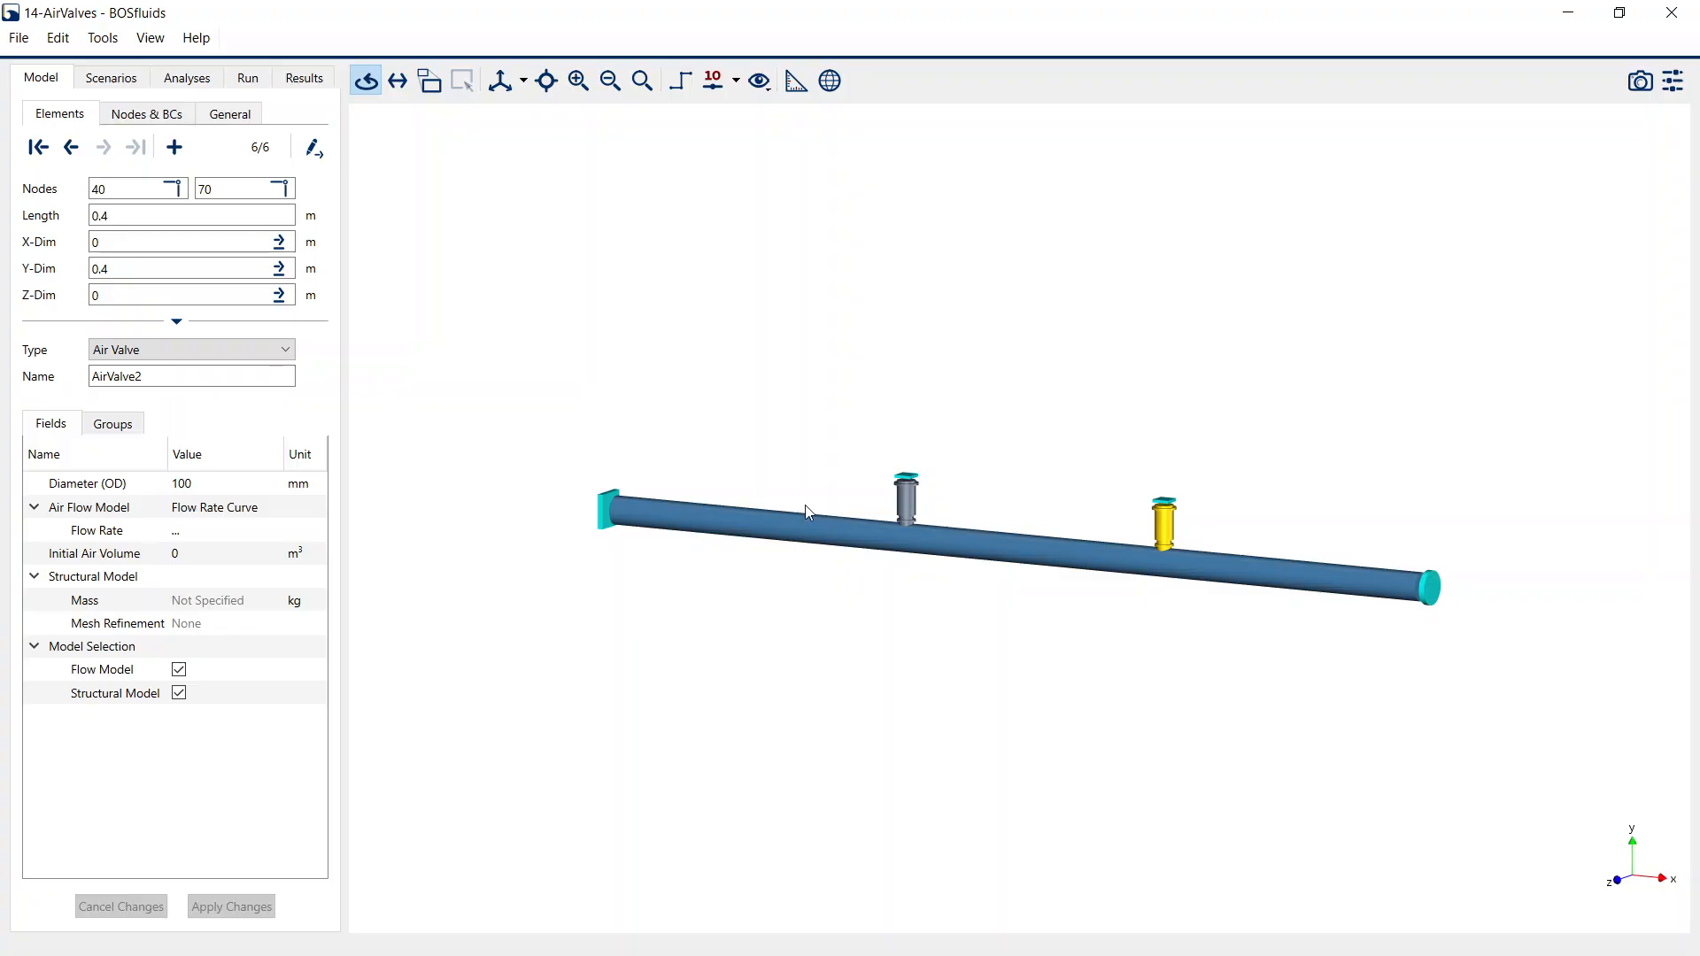
double_click(201, 534)
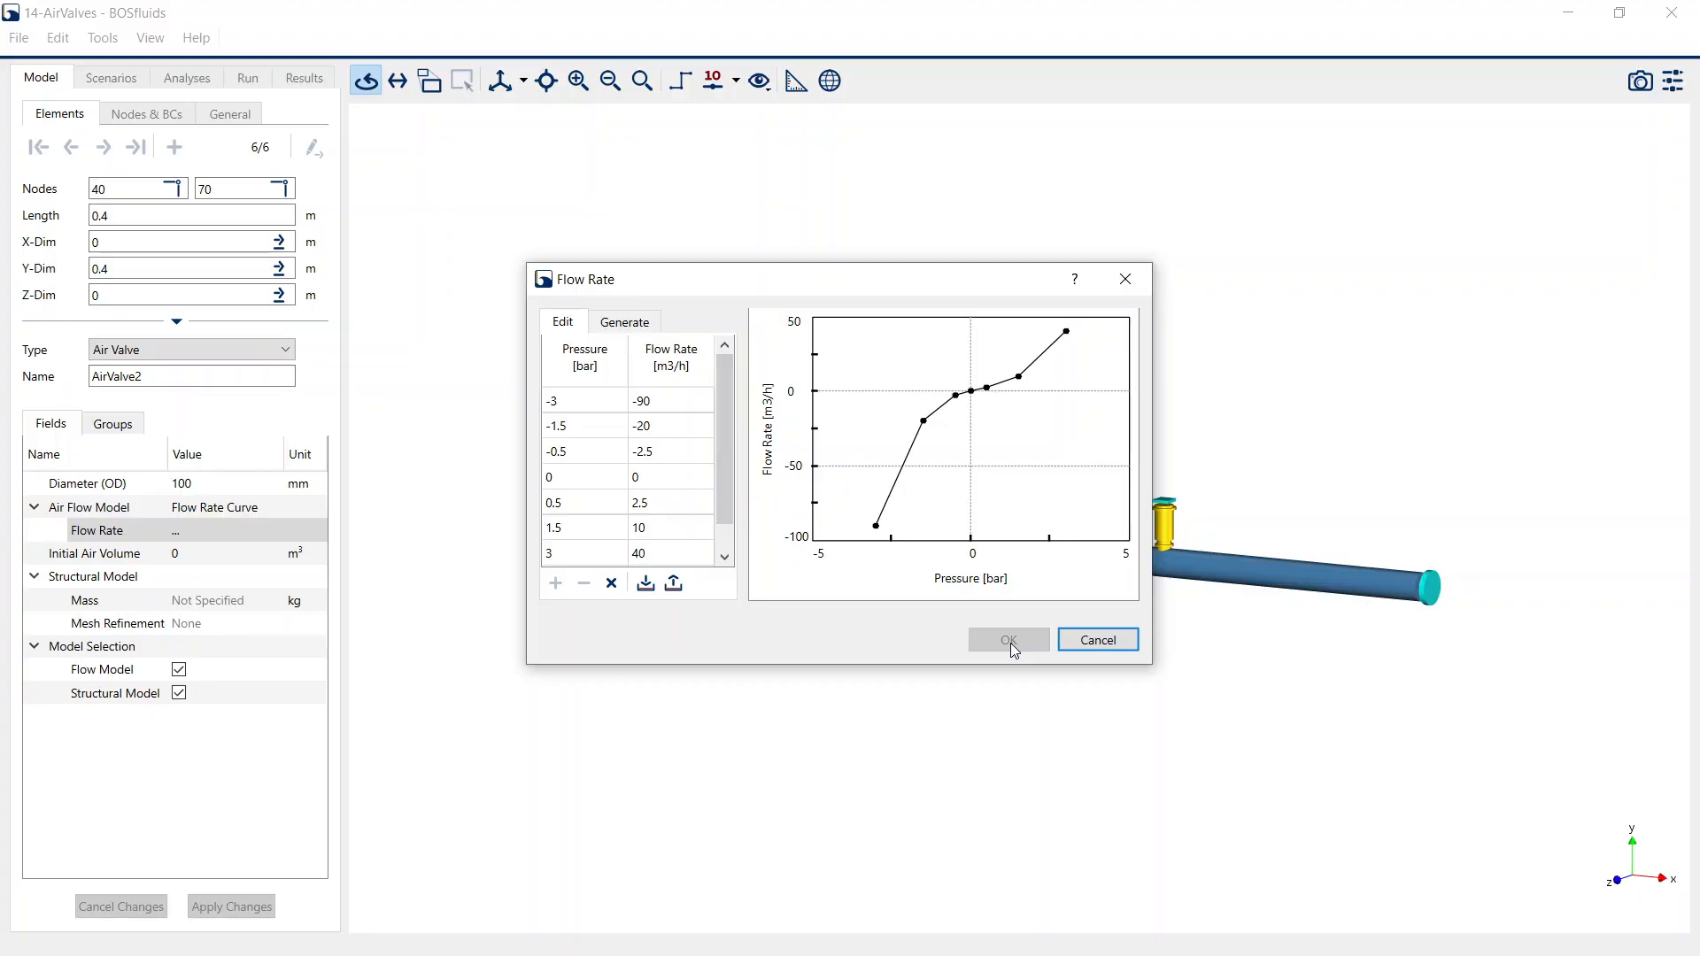
click(1095, 642)
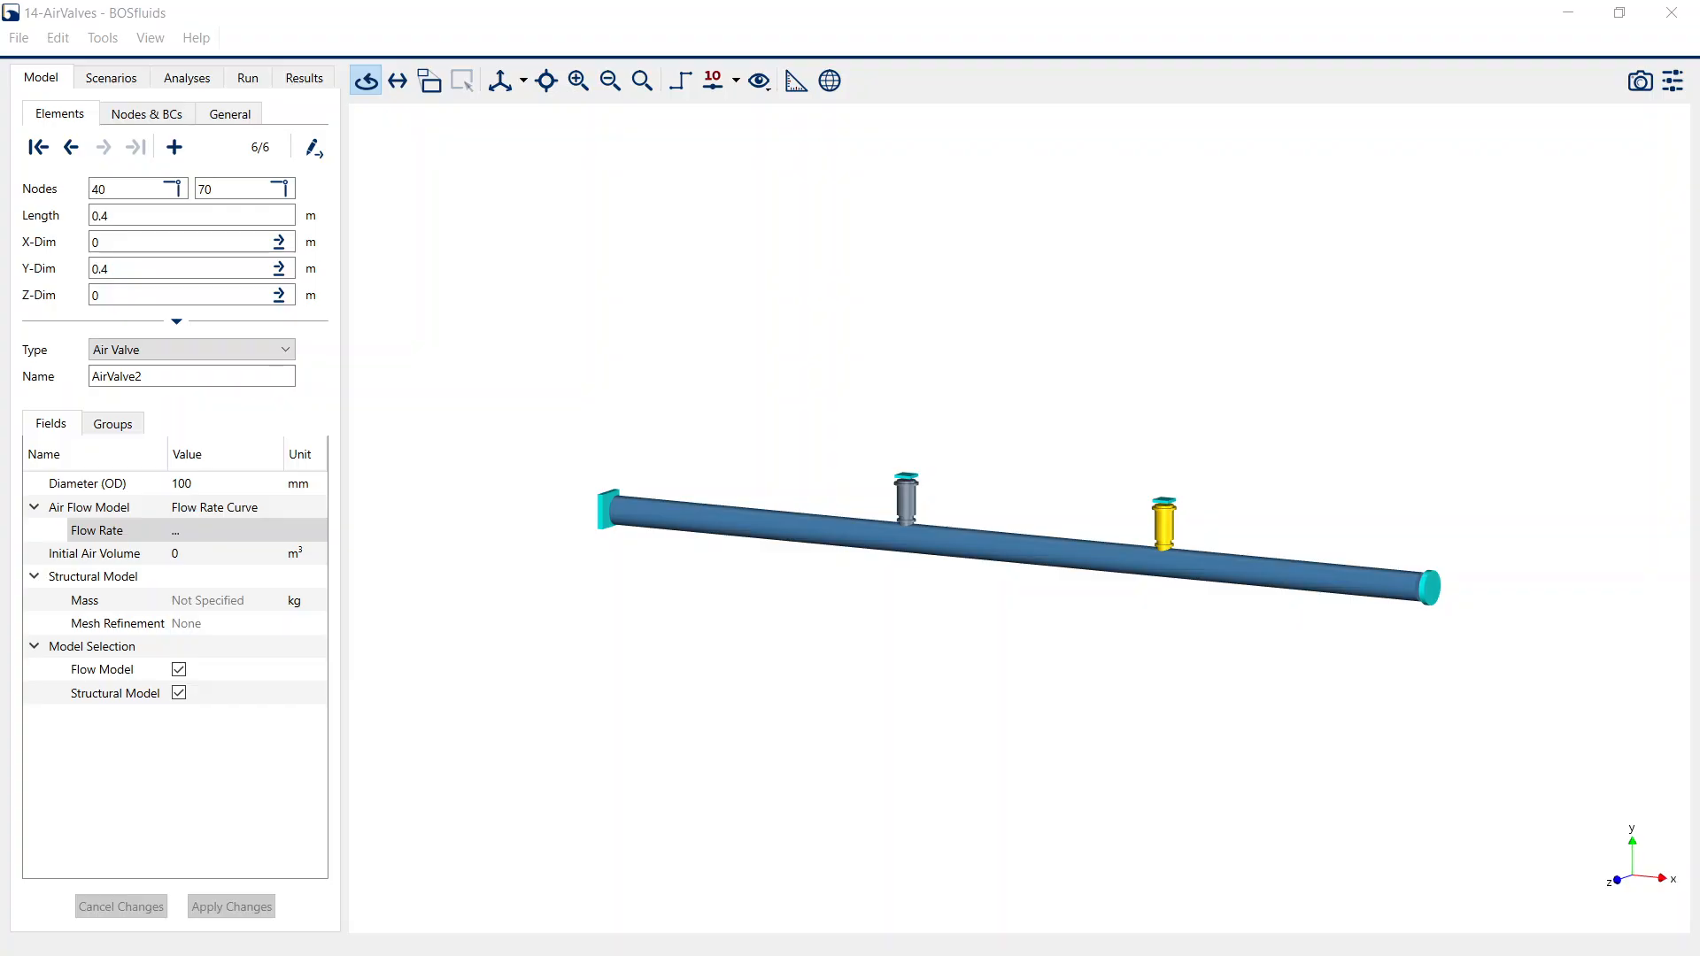
Step: Try the Discharge Coefficient air flow model on AirValve1 and cancel the change
click(914, 498)
click(193, 514)
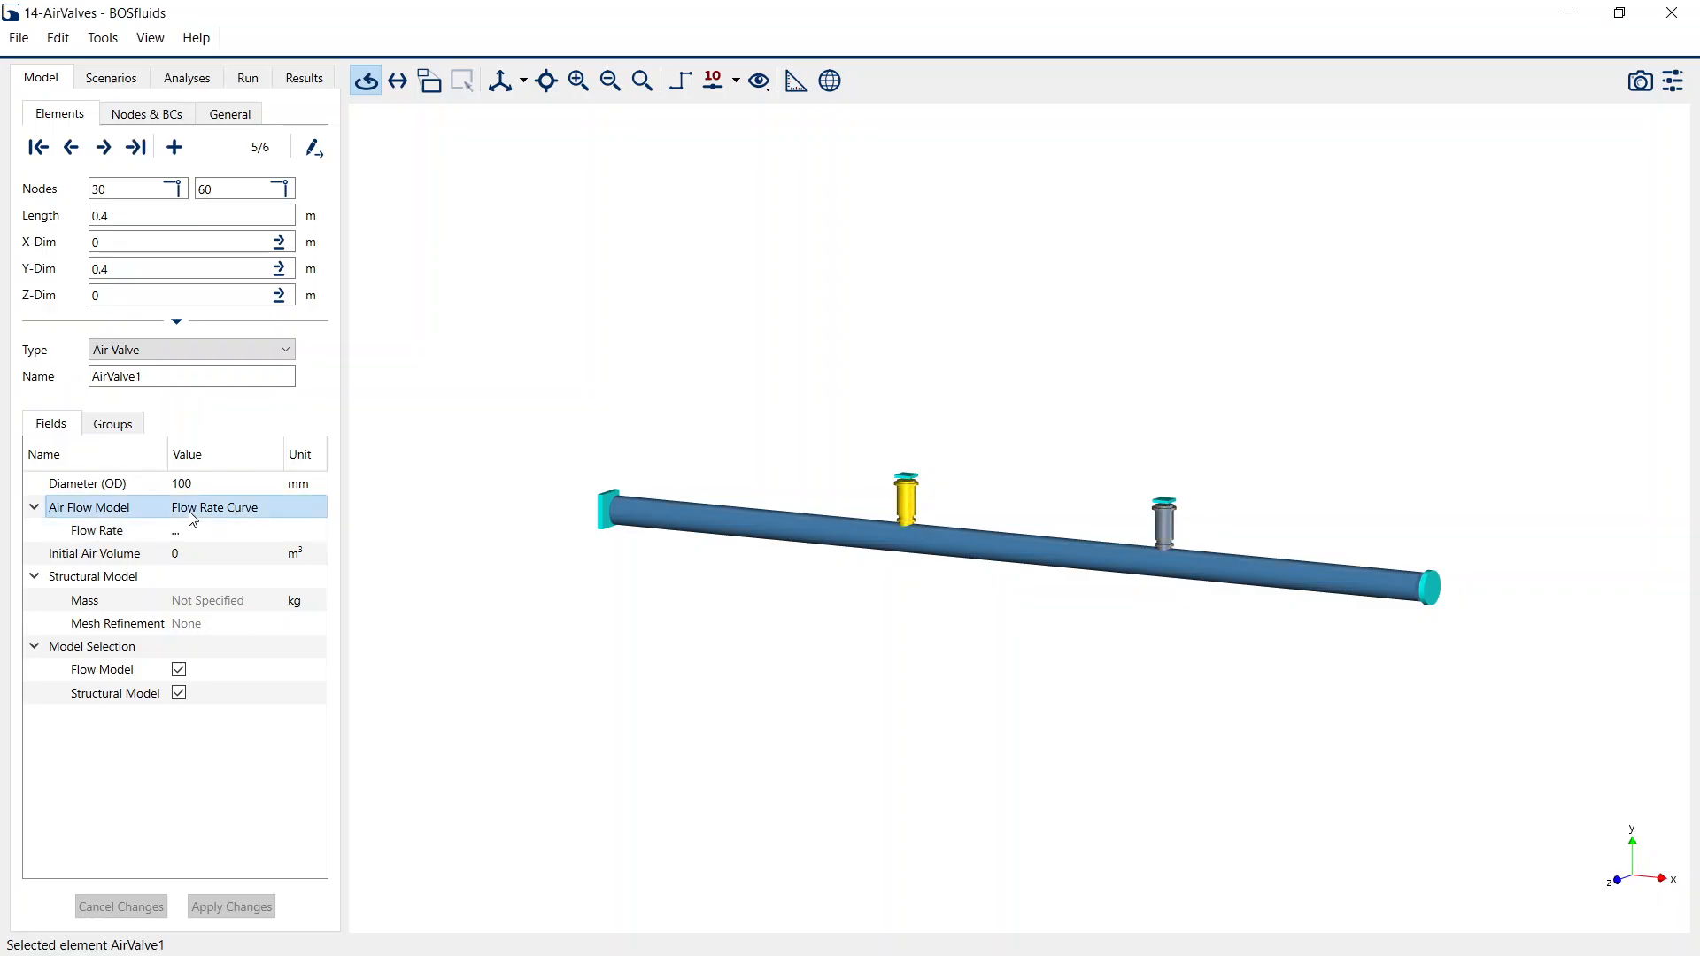
click(193, 512)
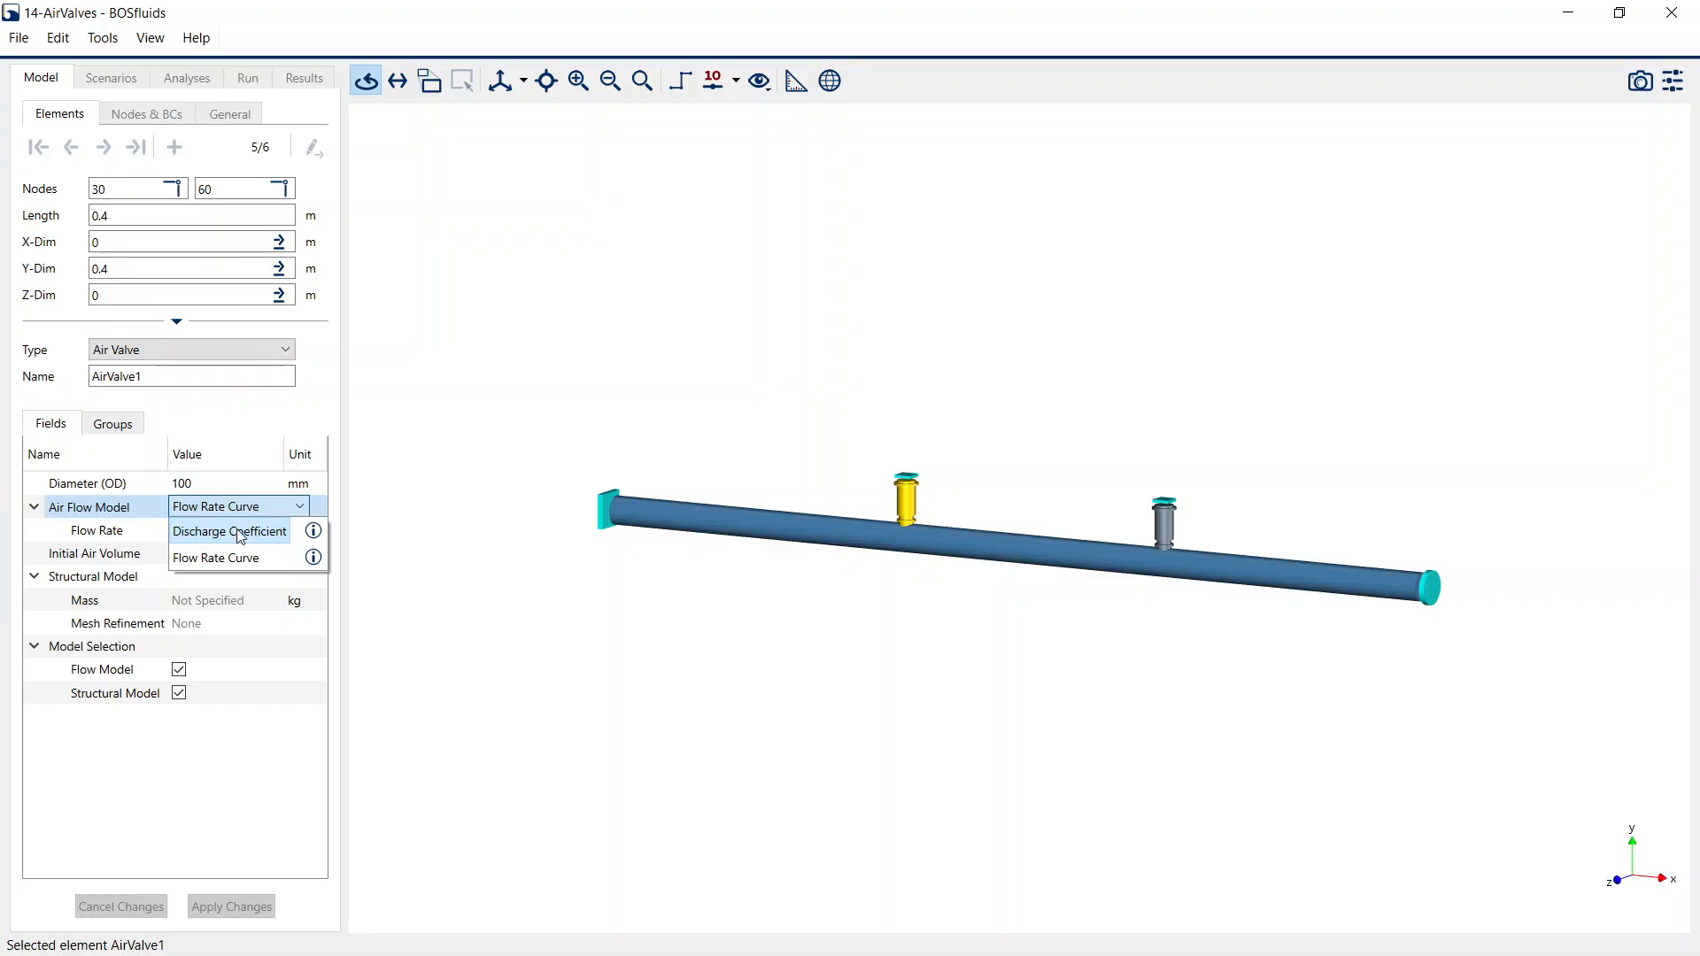
click(236, 532)
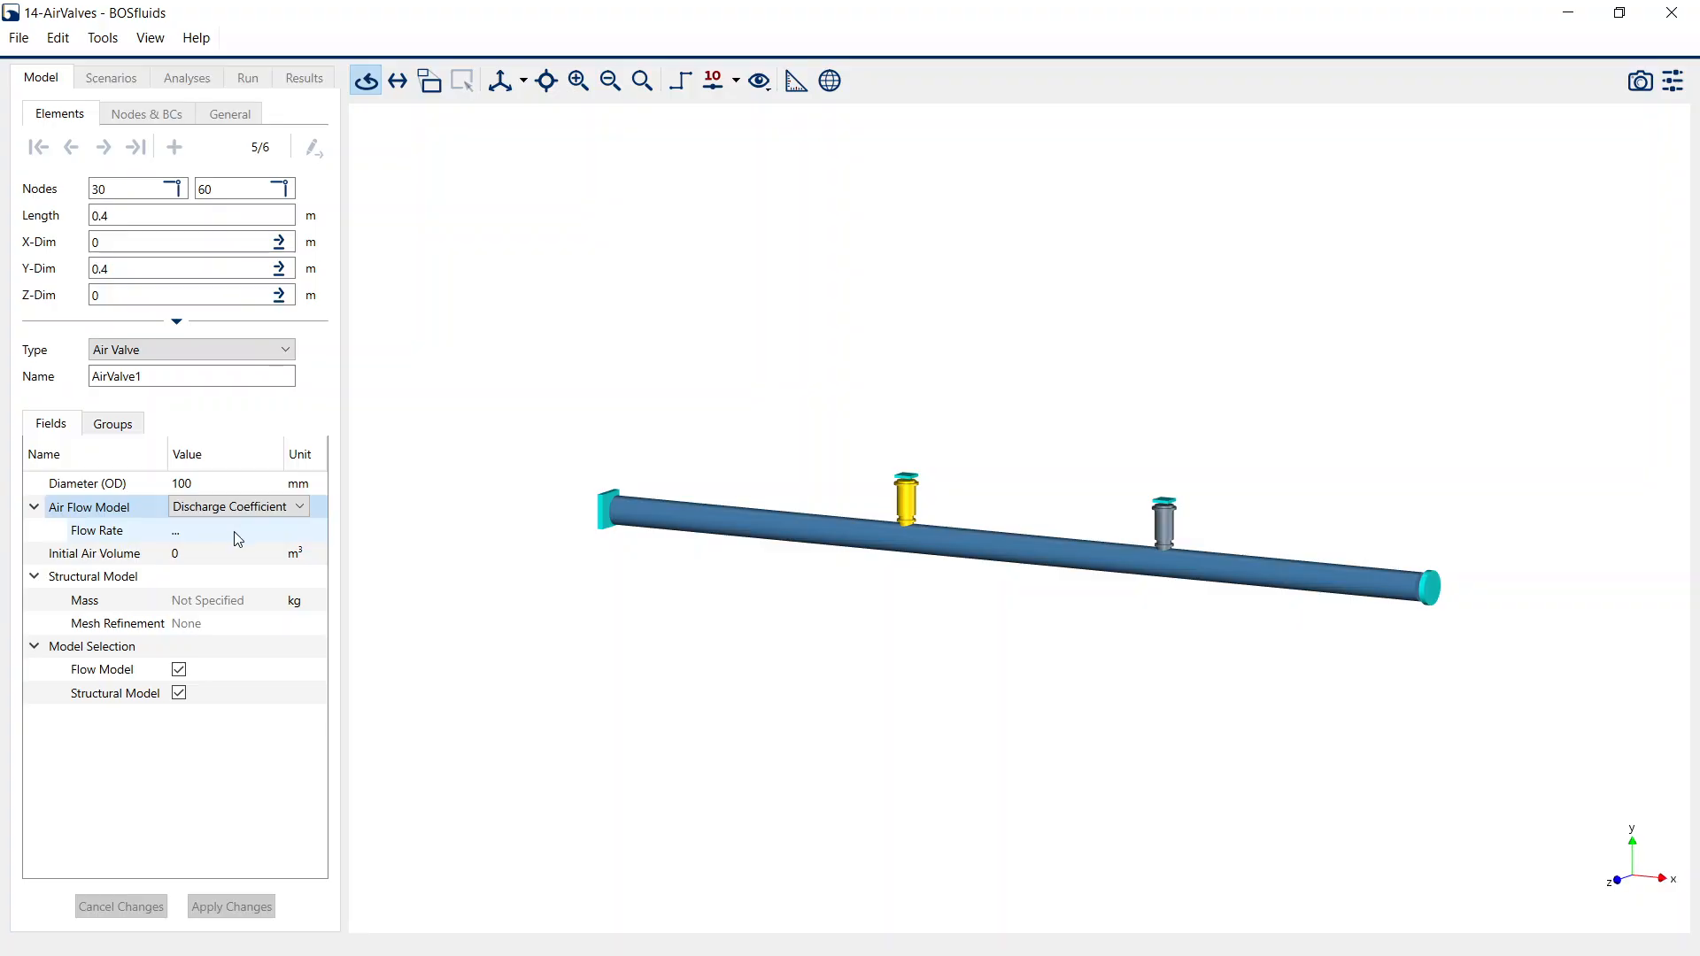
key(Escape)
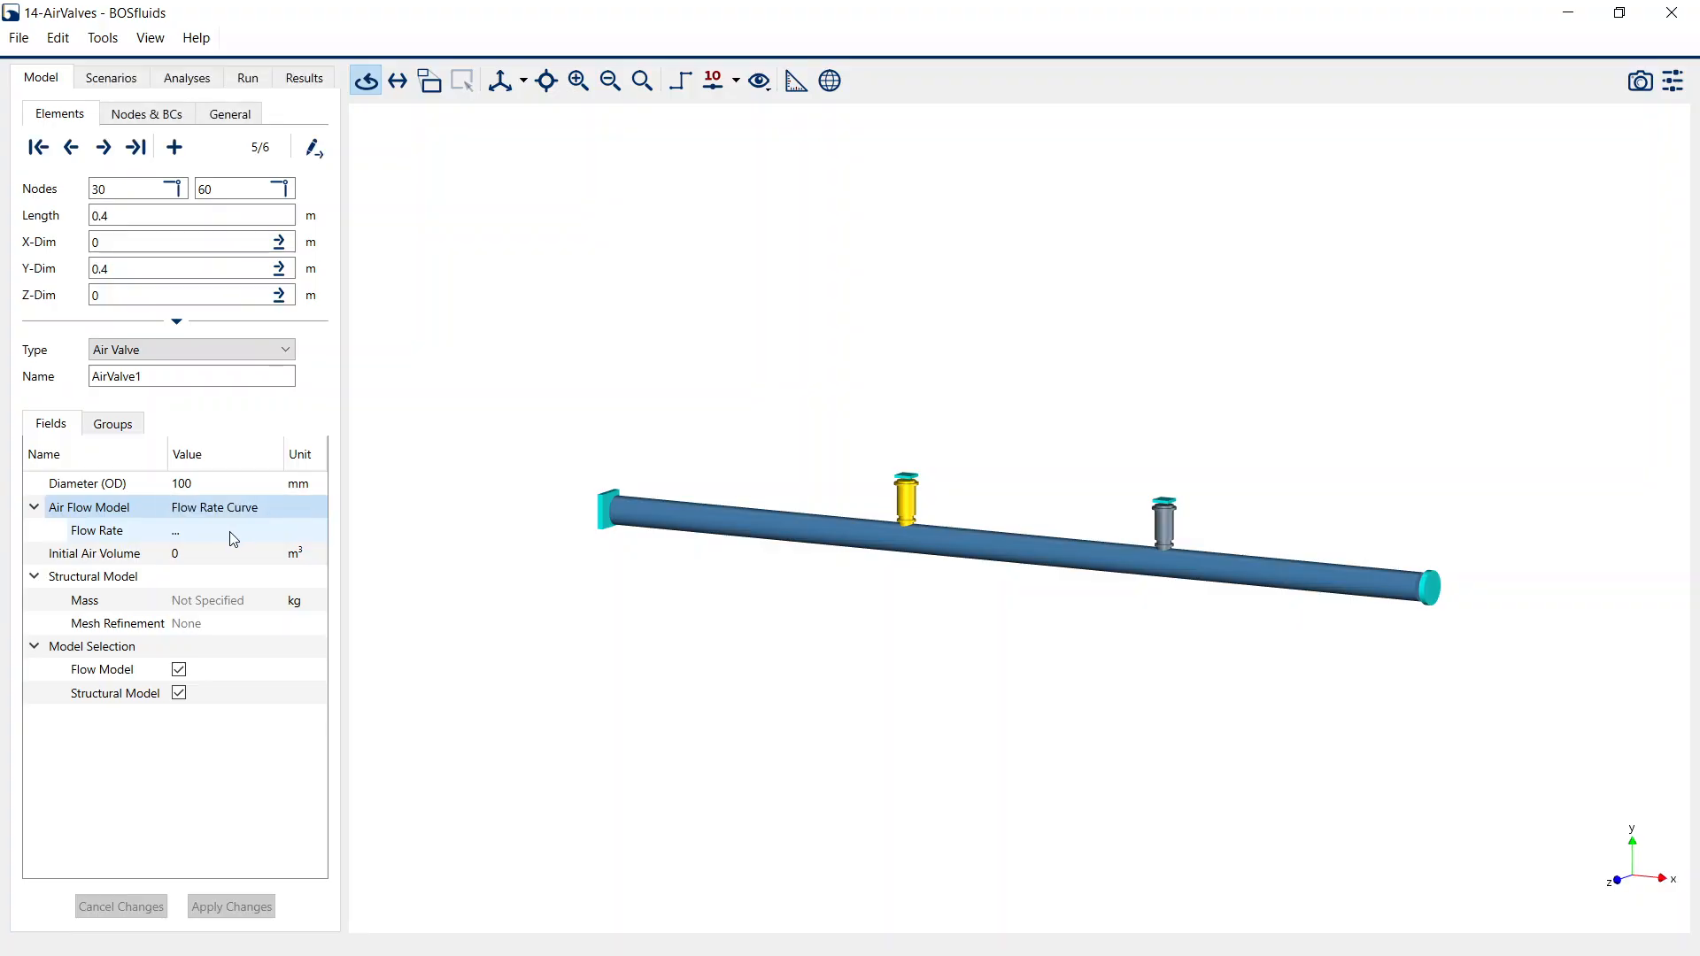